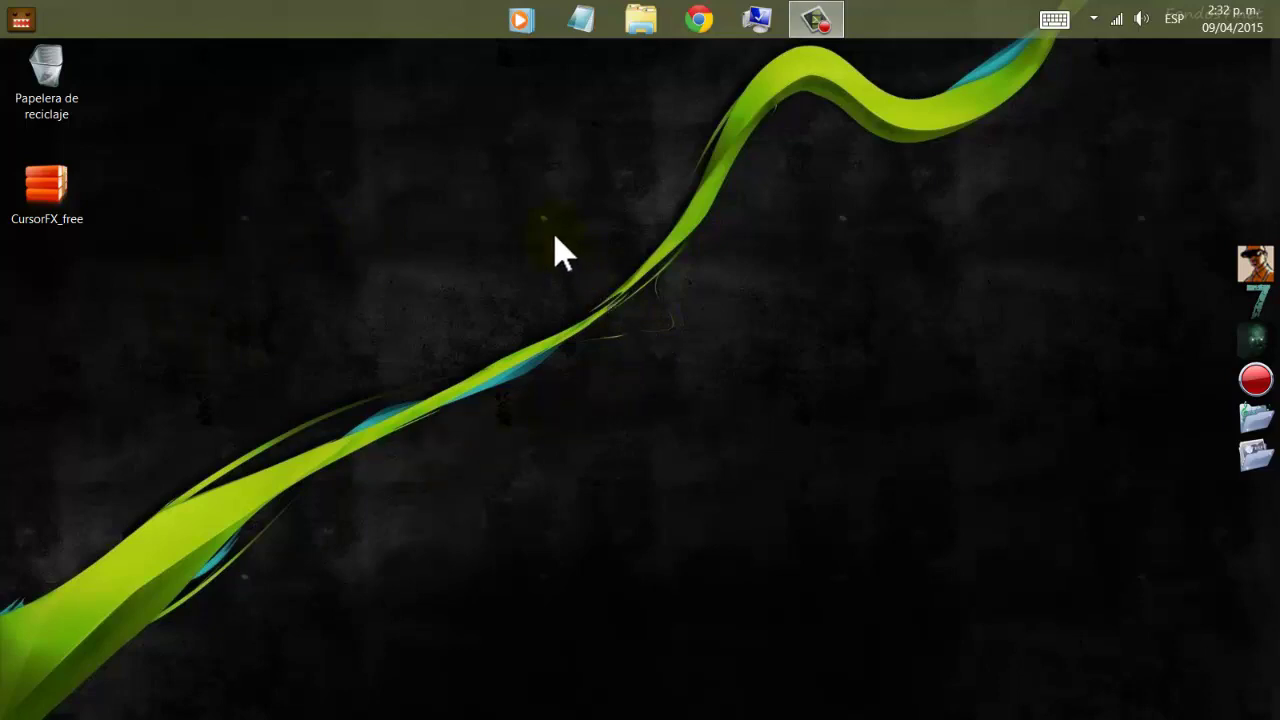
Step: Move the CursorFX_free archive from the icon column to the middle of the desktop
{"action": "left_click_drag", "start_coordinate": [90, 200], "coordinate": [680, 243]}
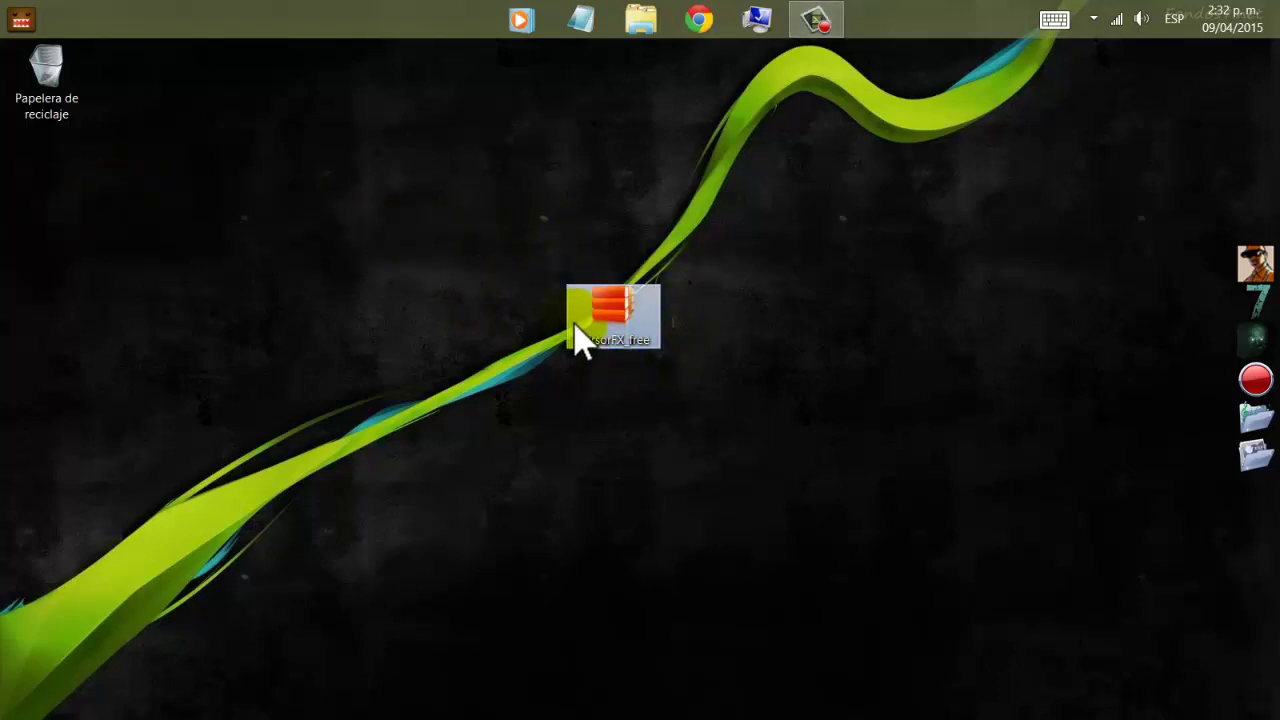
{"action": "mouse_move", "coordinate": [580, 337]}
{"action": "left_mouse_down"}
{"action": "mouse_move", "coordinate": [543, 236]}
{"action": "mouse_move", "coordinate": [535, 328]}
{"action": "left_mouse_up"}
{"action": "left_click", "coordinate": [652, 372]}
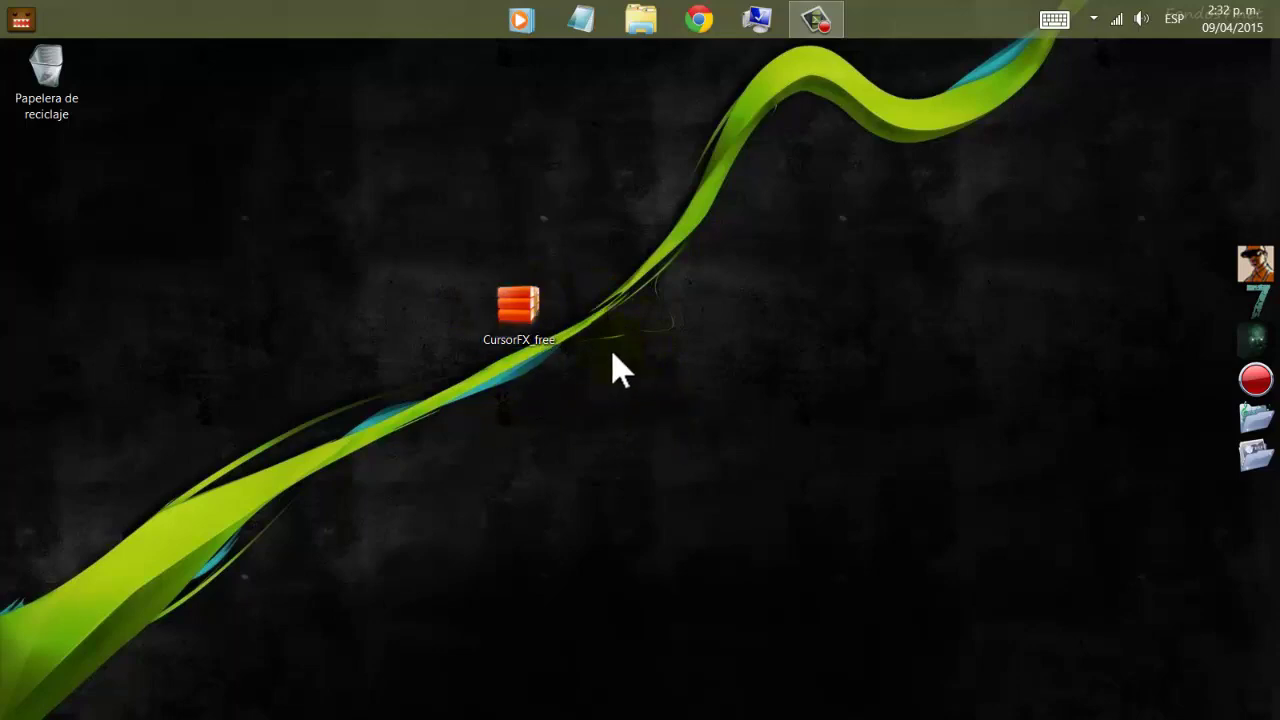
{"action": "left_click_drag", "start_coordinate": [528, 346], "coordinate": [590, 295]}
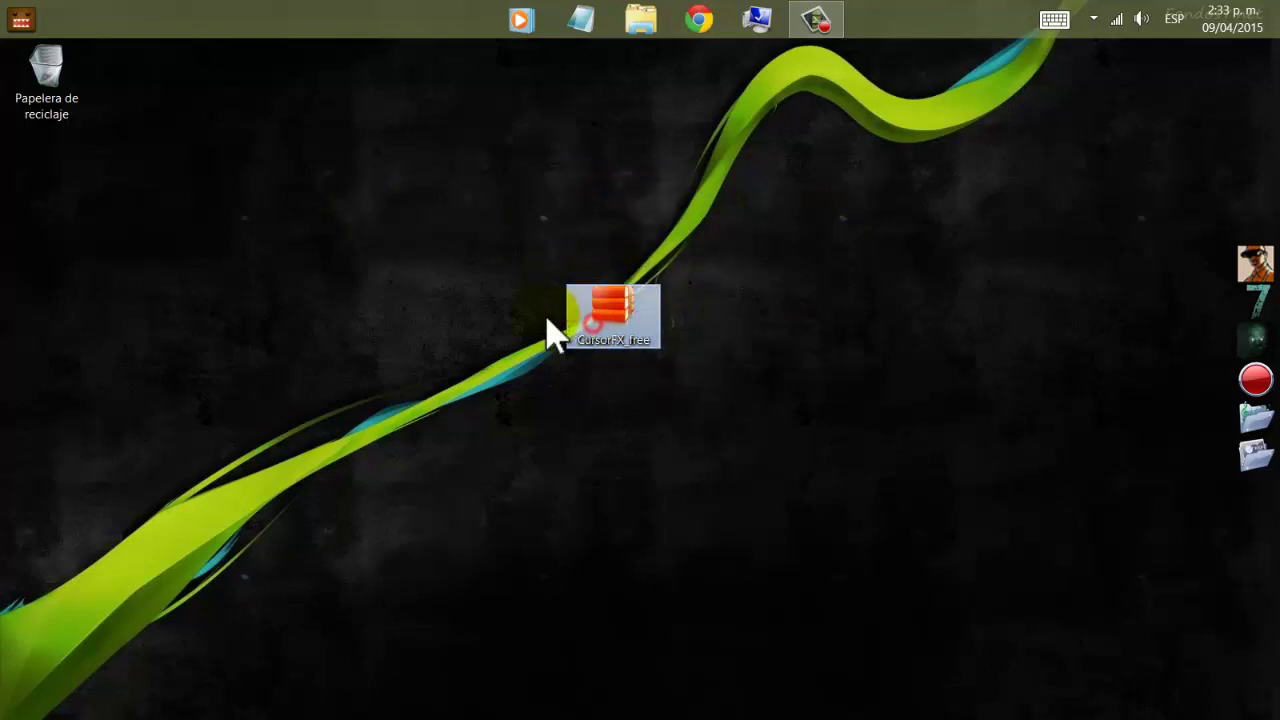
Step: Extract the CursorFX_free archive directly onto the desktop, entering the archive password
{"action": "right_click", "coordinate": [590, 310]}
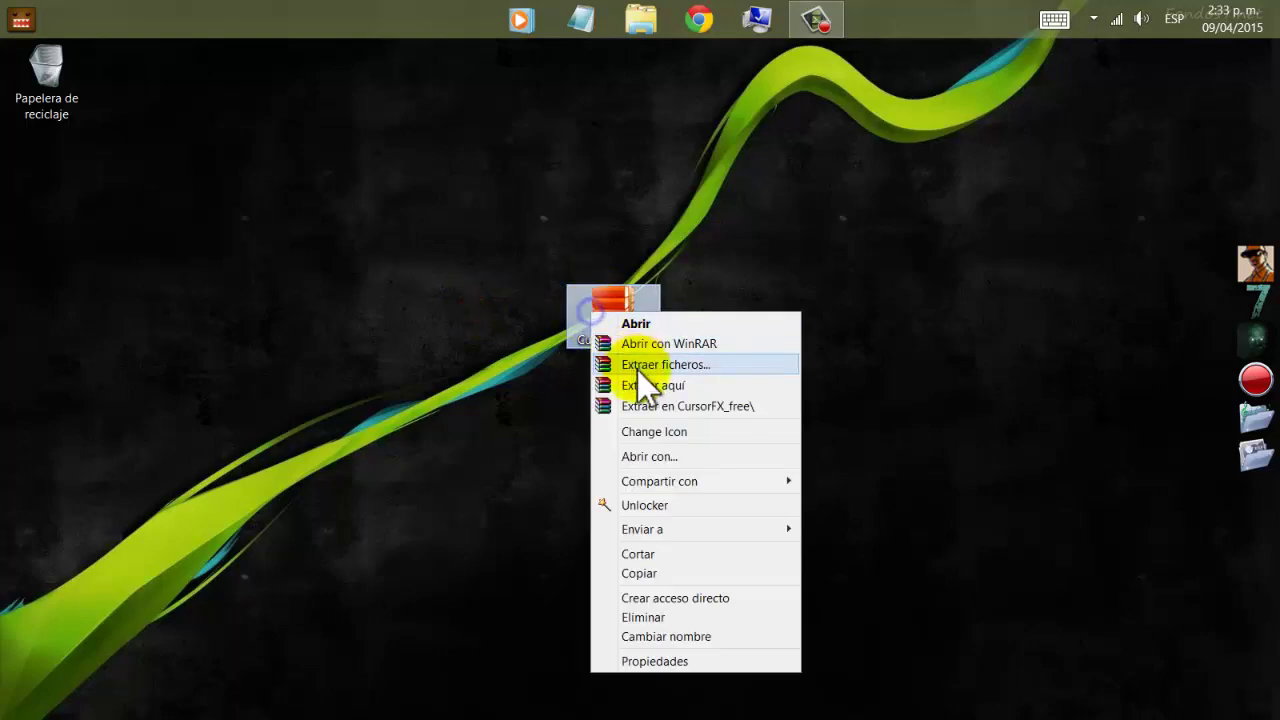
{"action": "left_click", "coordinate": [645, 385]}
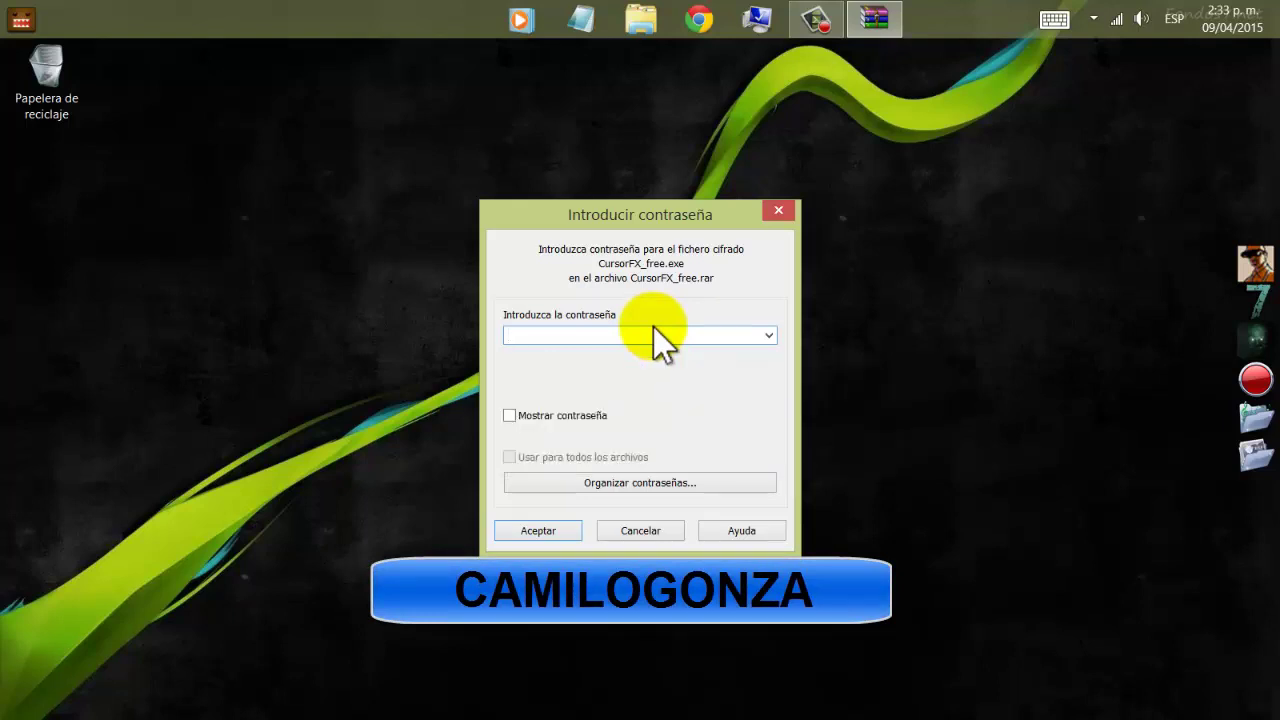
{"action": "key", "text": "Caps_Lock"}
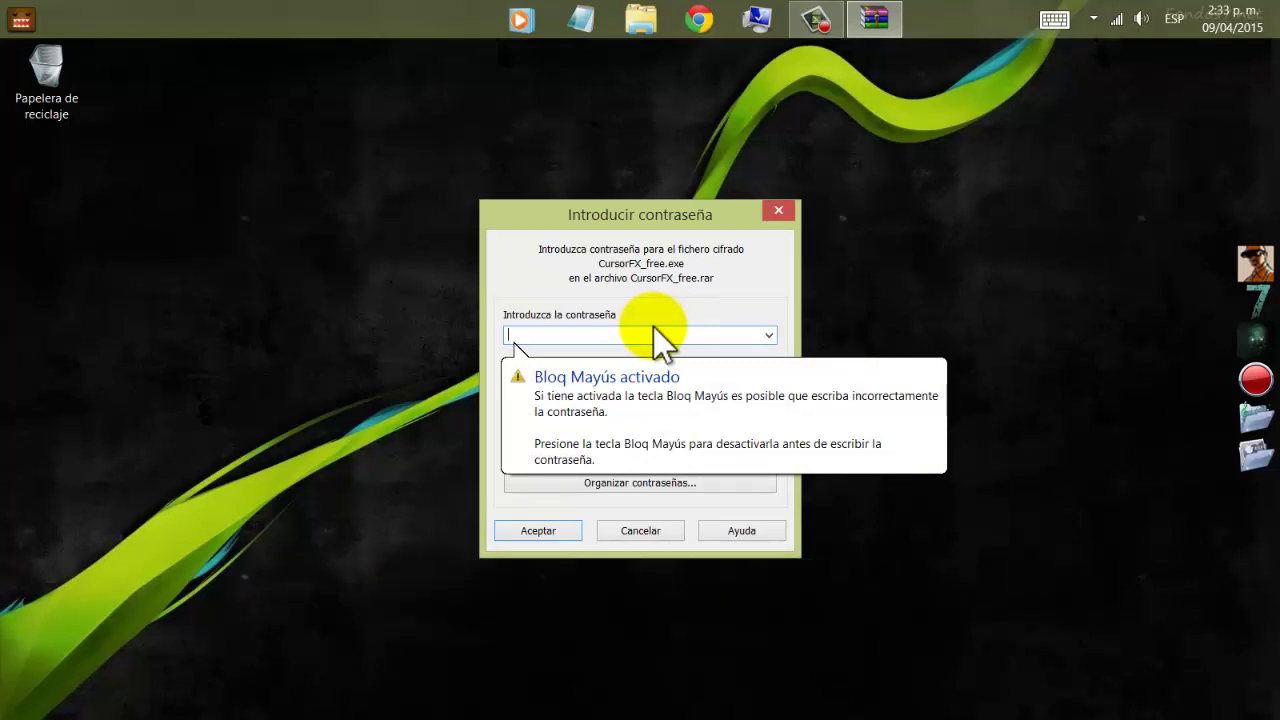
{"action": "type", "text": "*******"}
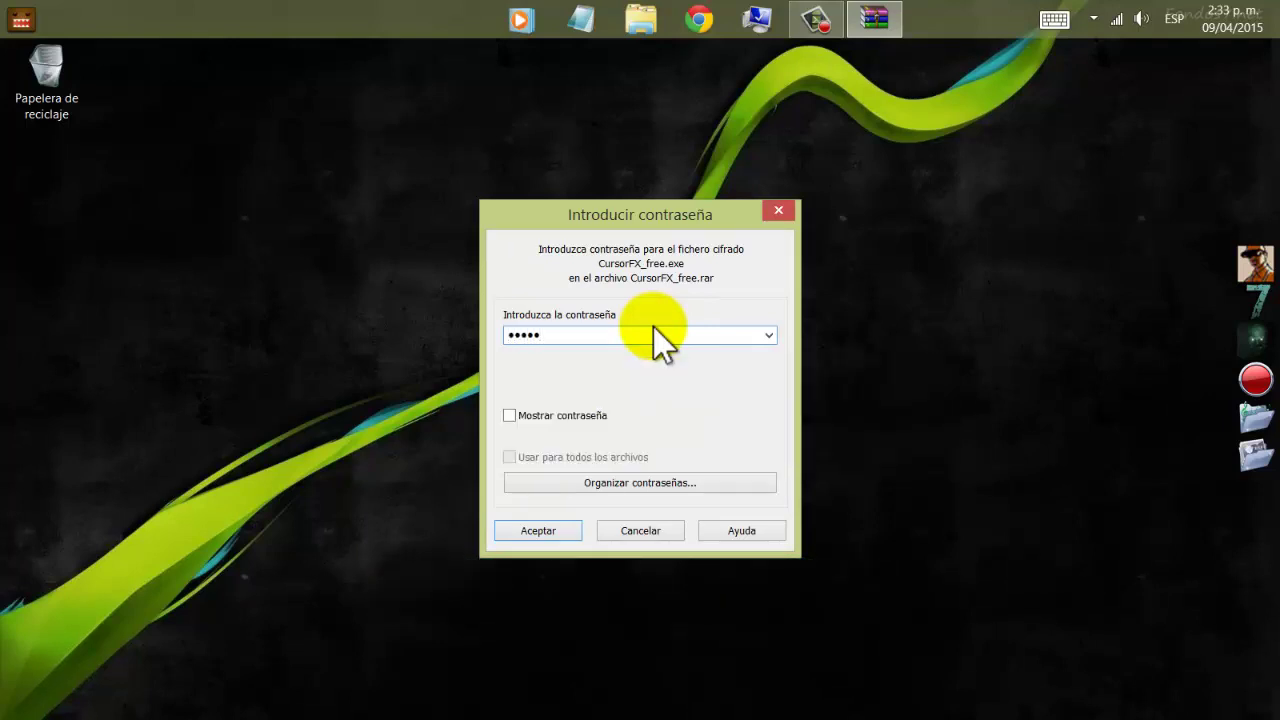
{"action": "type", "text": "*******"}
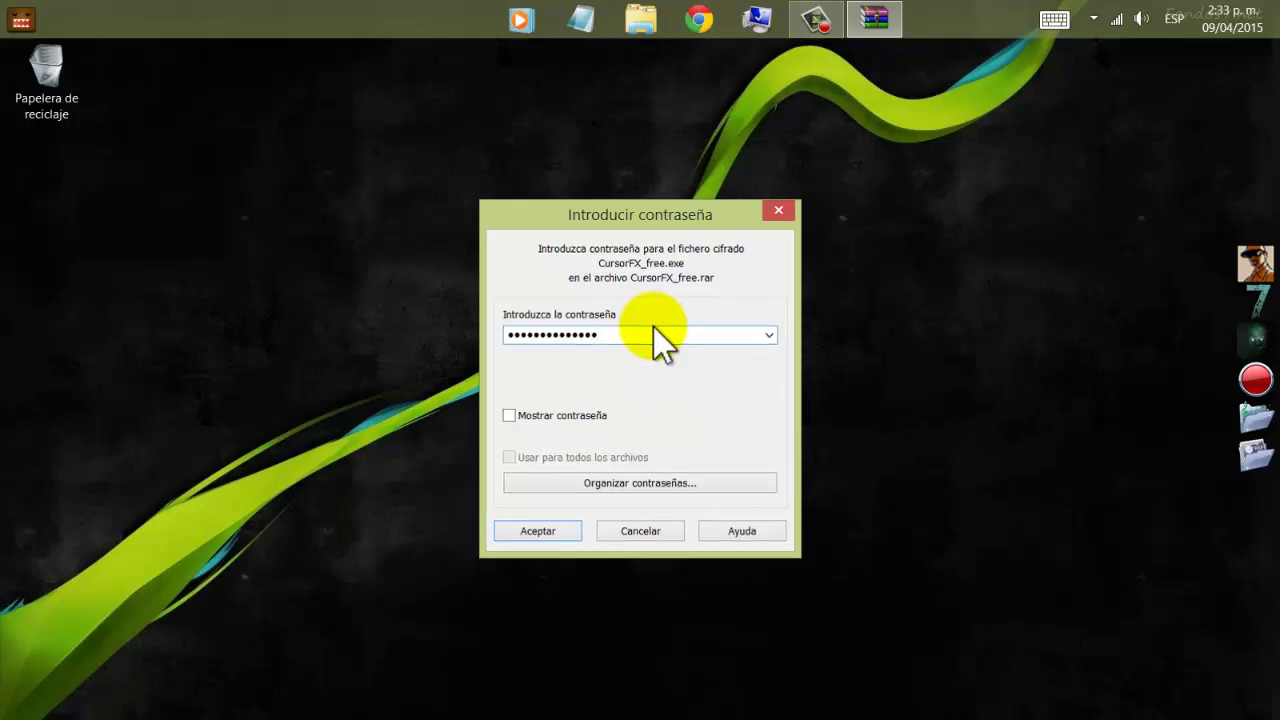
{"action": "key", "text": "Return"}
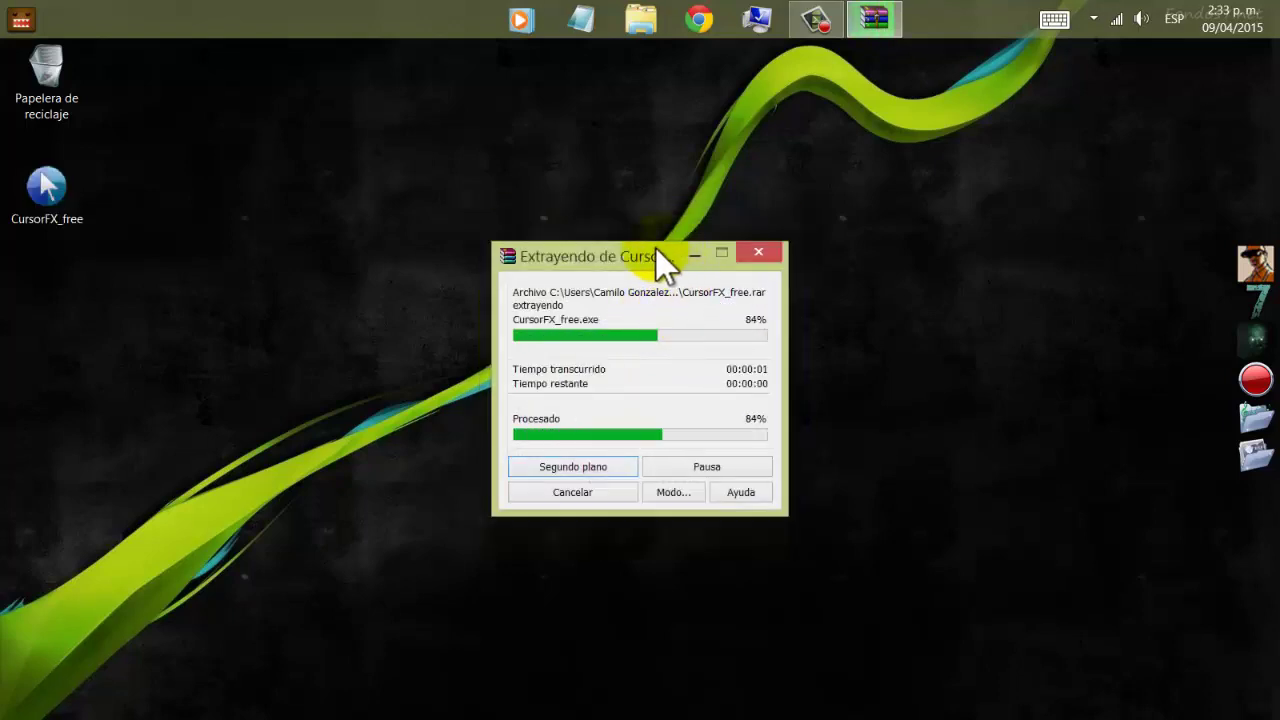
{"action": "left_click", "coordinate": [655, 249]}
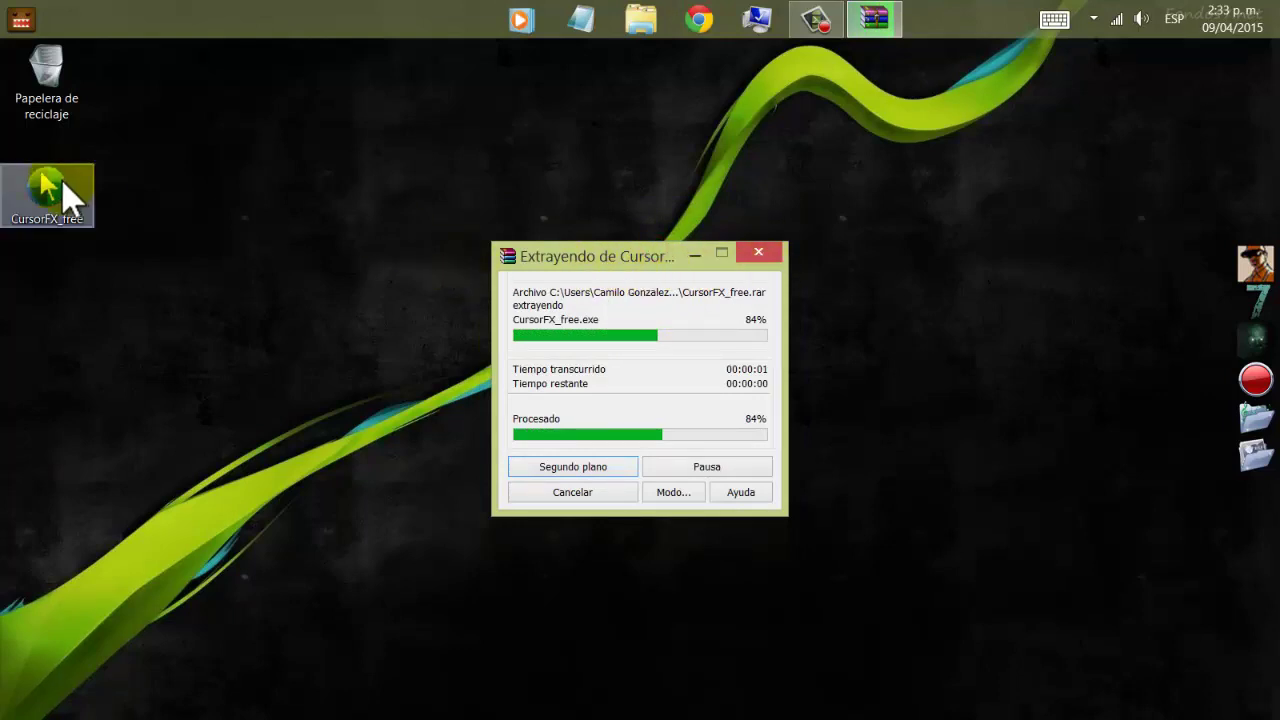
Step: Move the extracted CursorFX_free installer down the icon column, then skim and close the "ABREME ES MUY IMPORTANTE" note
{"action": "left_click_drag", "start_coordinate": [61, 178], "coordinate": [12, 340]}
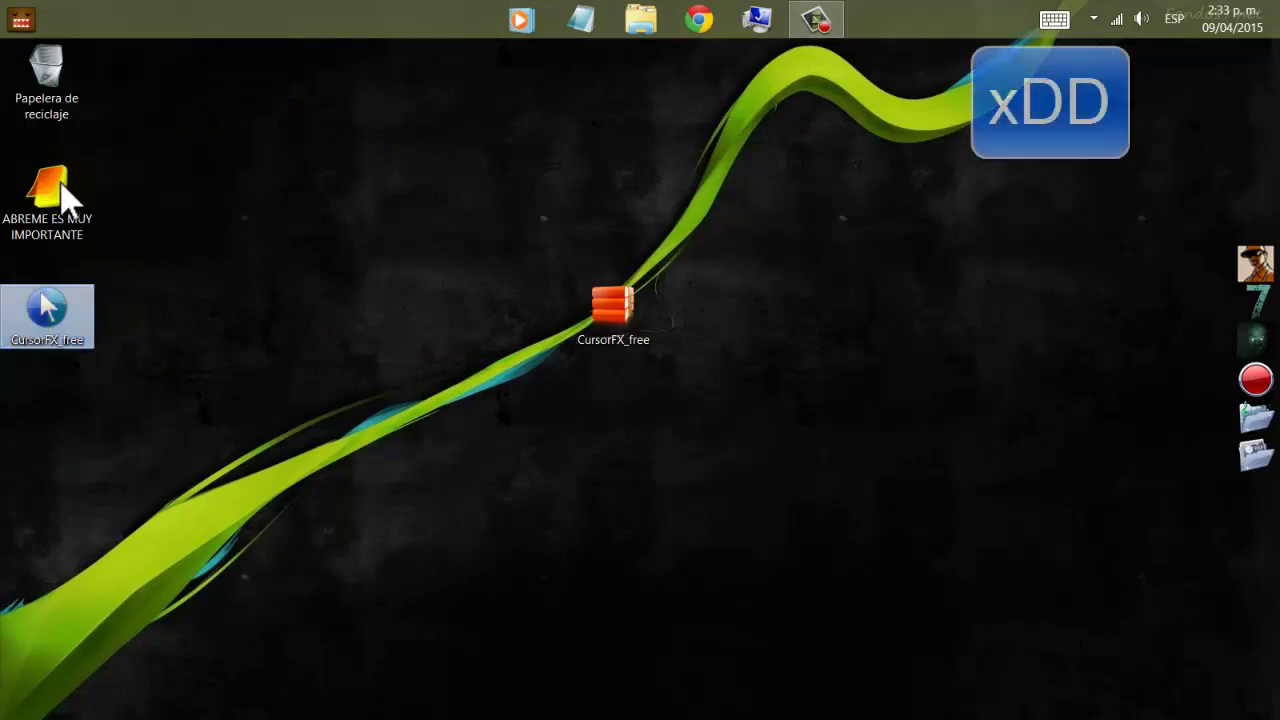
{"action": "left_click", "coordinate": [210, 230]}
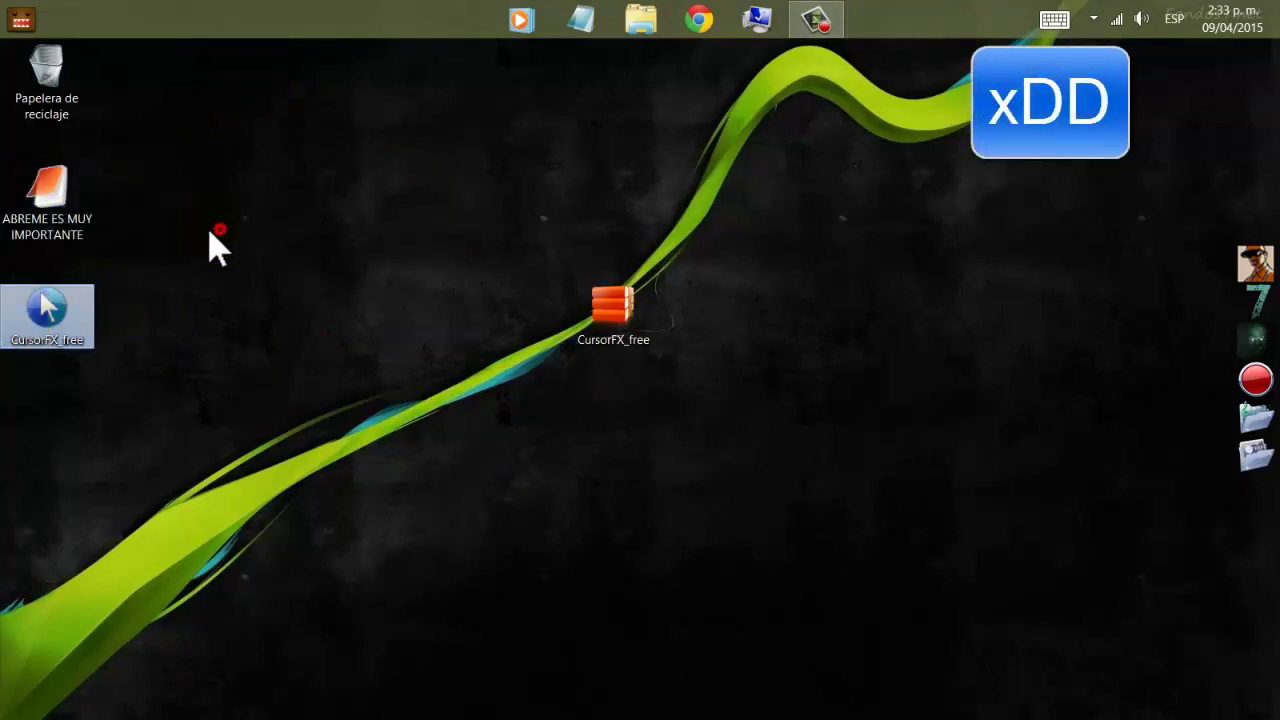
{"action": "double_click", "coordinate": [72, 224]}
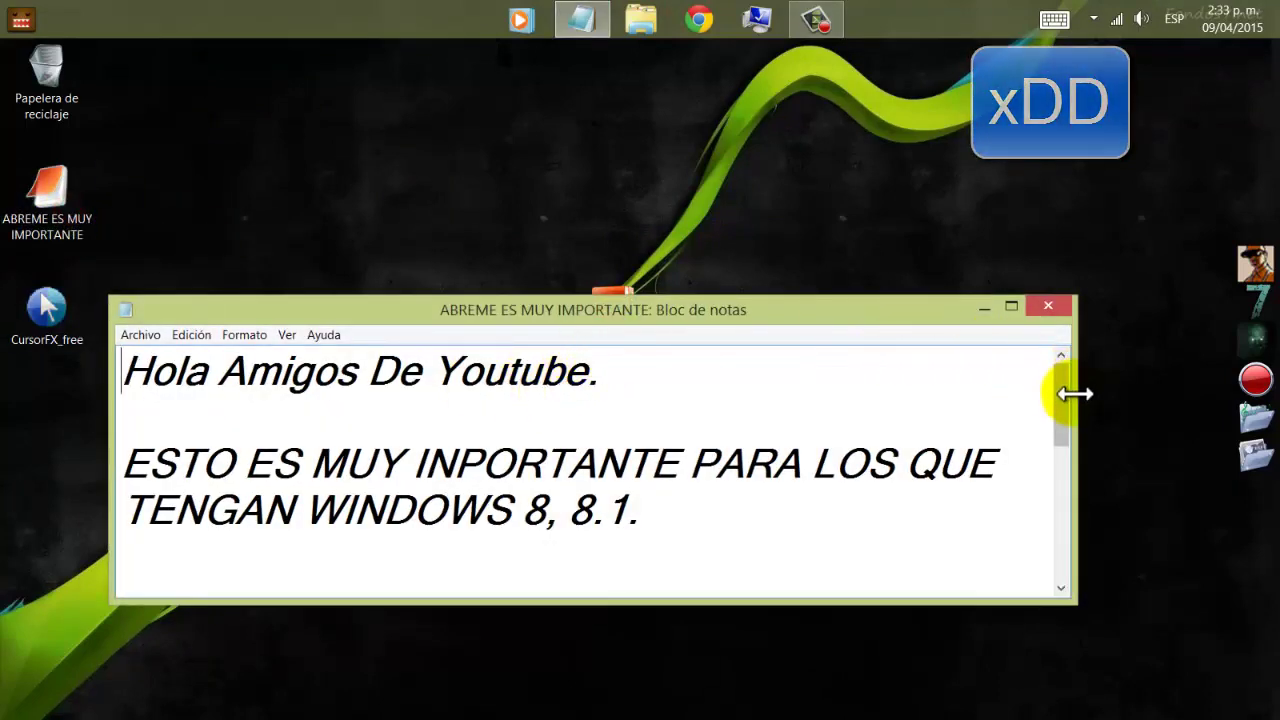
{"action": "scroll", "coordinate": [1066, 420], "scroll_direction": "down", "scroll_amount": 2}
{"action": "scroll", "coordinate": [1066, 440], "scroll_direction": "up", "scroll_amount": 3}
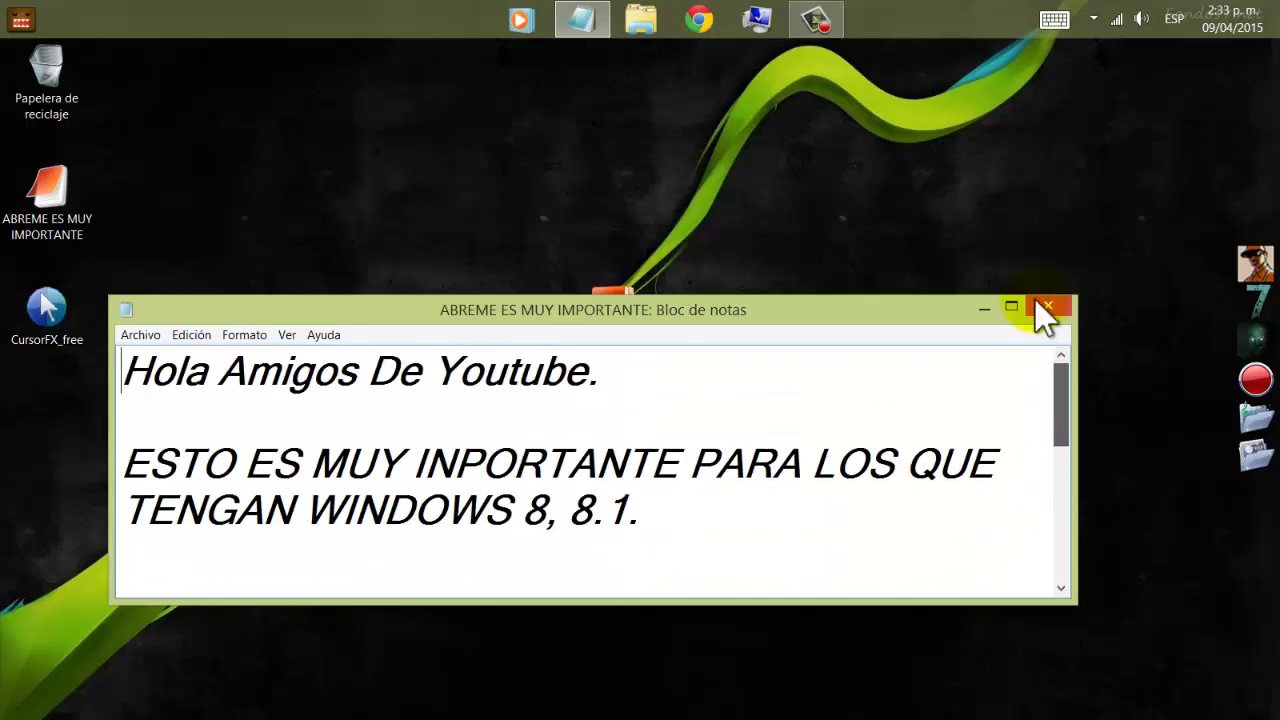
{"action": "left_click", "coordinate": [1040, 308]}
Step: Move the CursorFX_free archive into the icon column below the installer, and place the installer in the open upper middle of the desktop
{"action": "left_click_drag", "start_coordinate": [615, 343], "coordinate": [51, 450]}
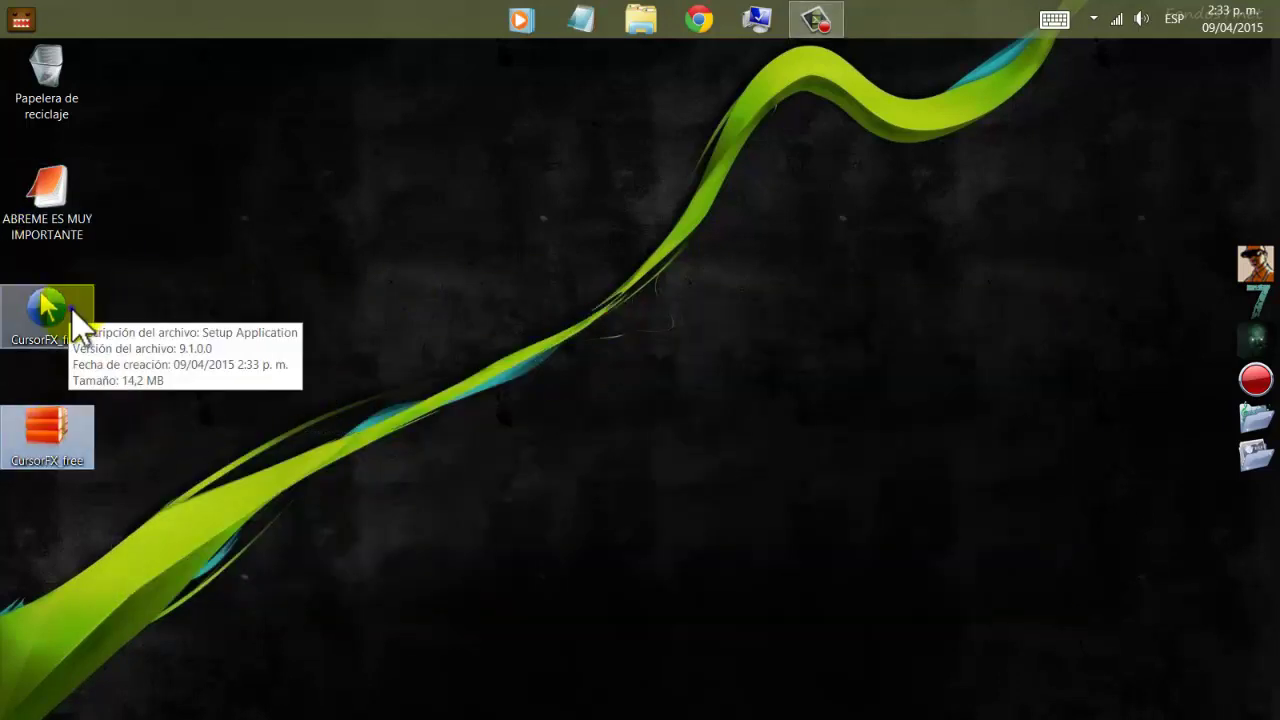
{"action": "right_click", "coordinate": [71, 307]}
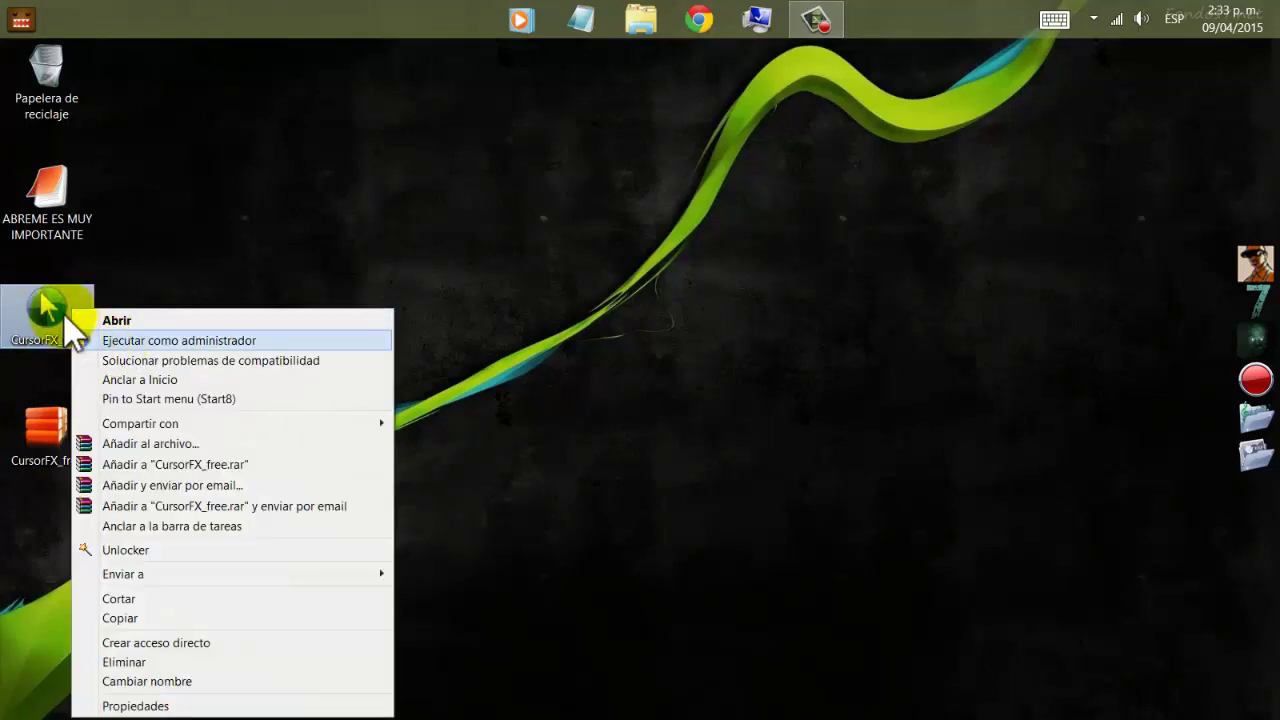
{"action": "left_click", "coordinate": [173, 250]}
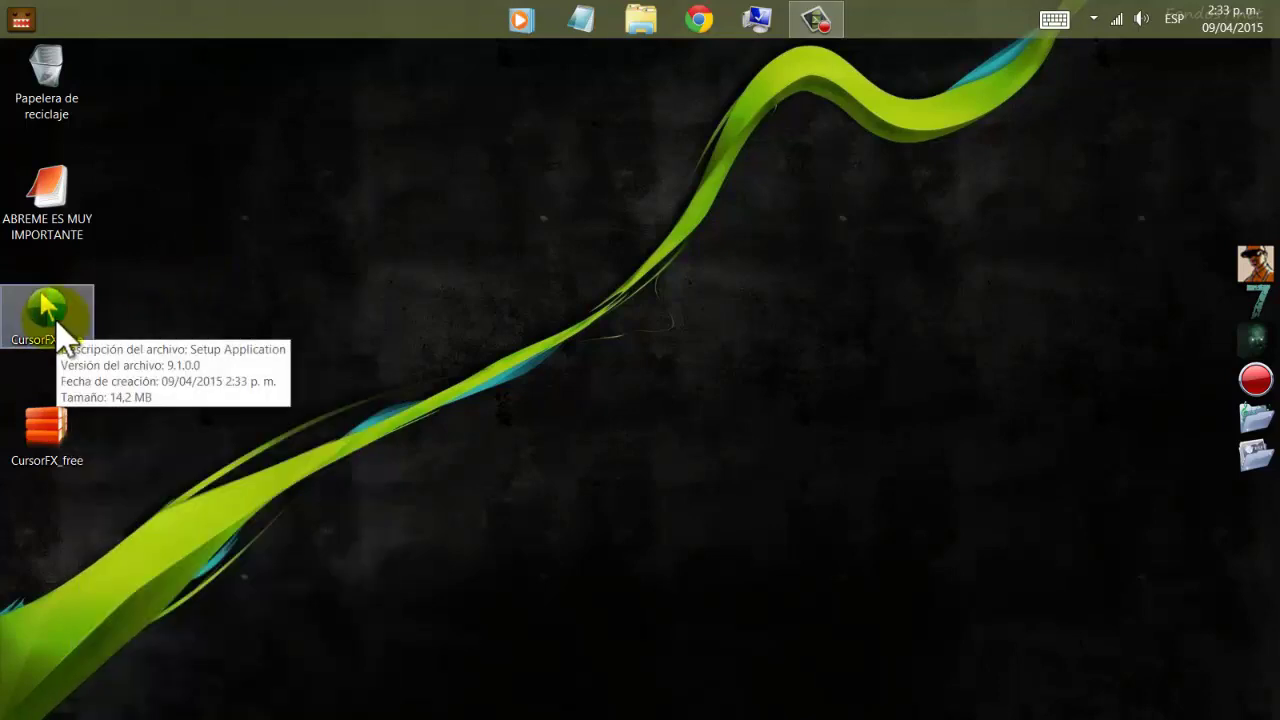
{"action": "left_click_drag", "start_coordinate": [63, 332], "coordinate": [440, 322]}
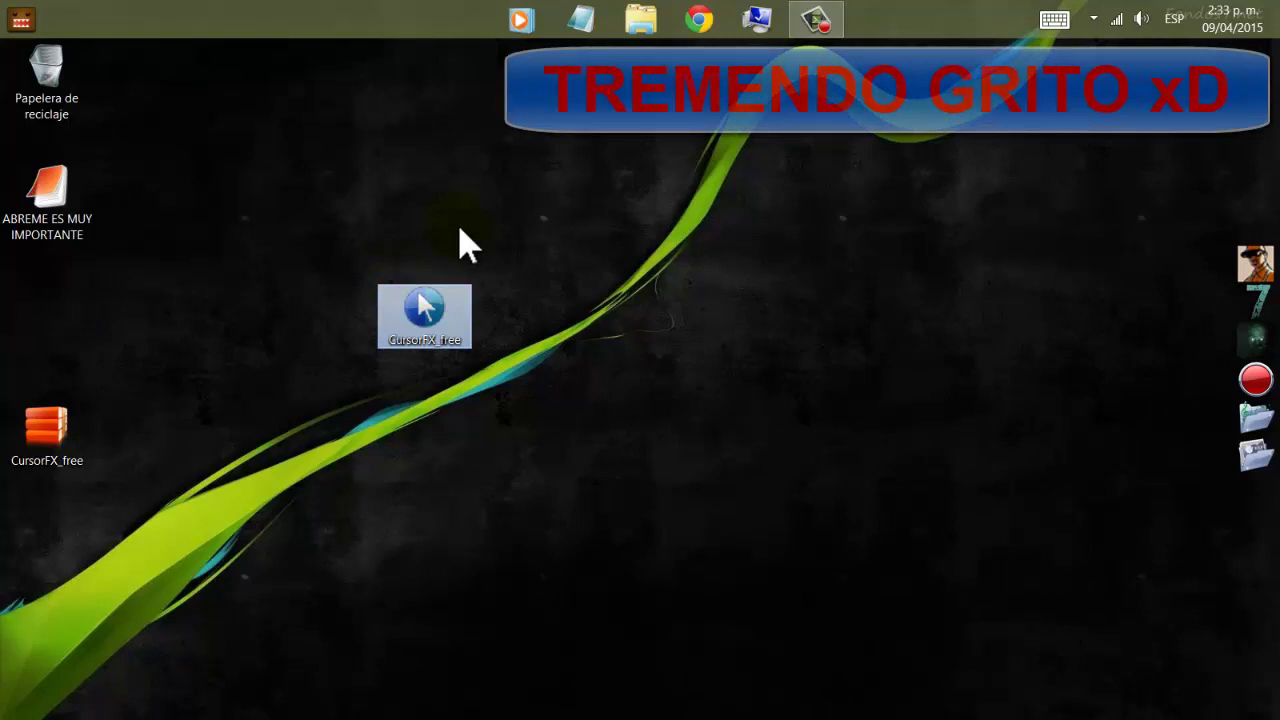
{"action": "left_click", "coordinate": [532, 271]}
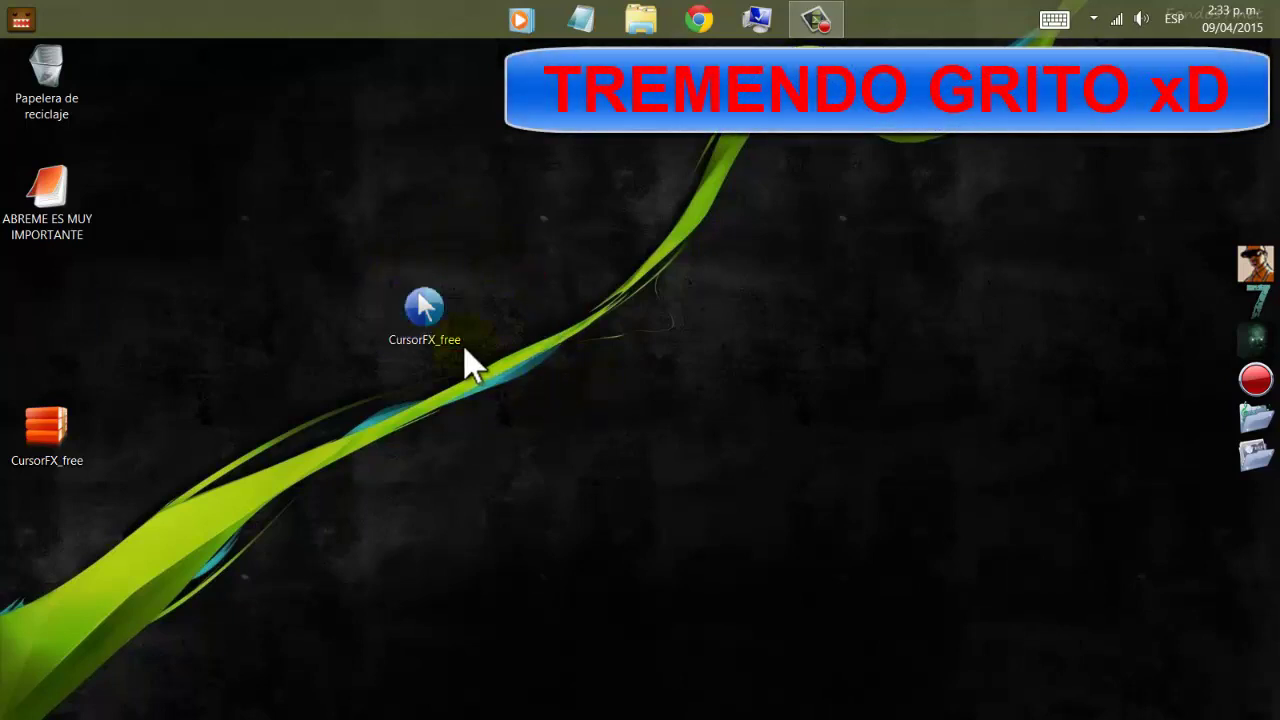
{"action": "mouse_move", "coordinate": [450, 335]}
{"action": "left_mouse_down"}
{"action": "mouse_move", "coordinate": [520, 323]}
{"action": "mouse_move", "coordinate": [545, 215]}
{"action": "left_mouse_up"}
{"action": "left_click", "coordinate": [583, 224]}
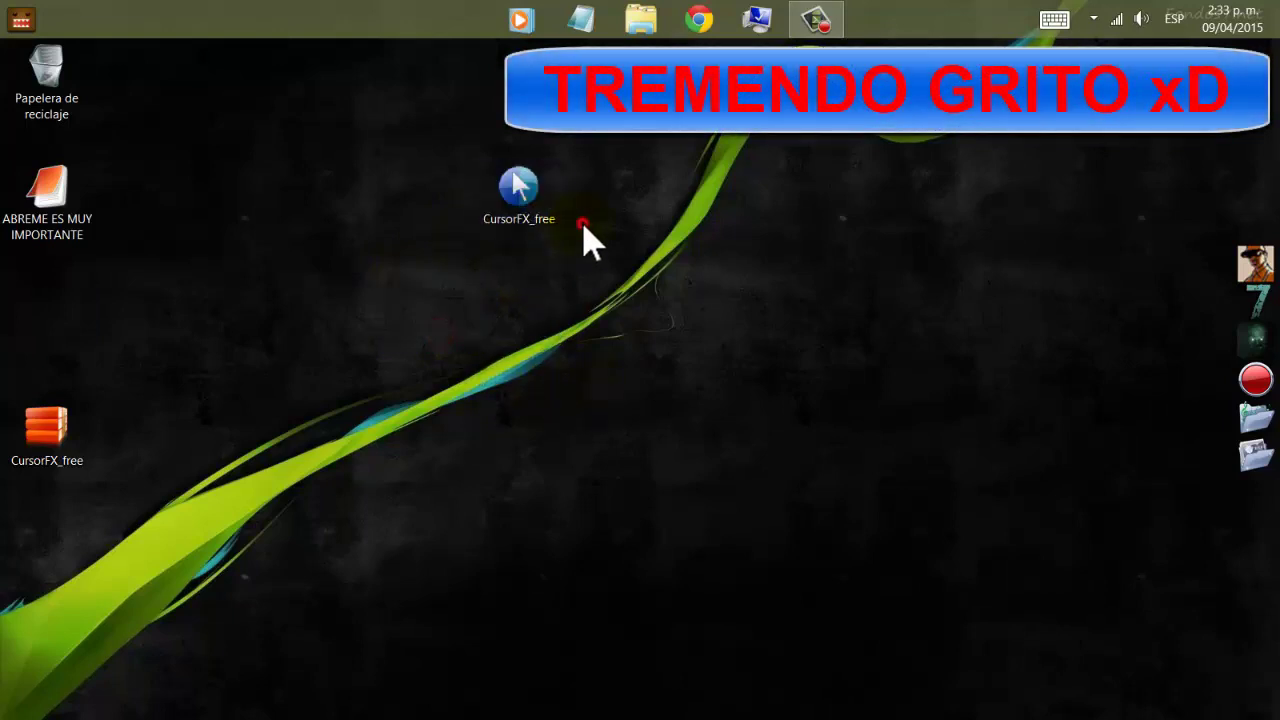
Step: Set the CursorFX_free installer to run in compatibility mode for Windows 7 in its properties and apply the change
{"action": "right_click", "coordinate": [531, 213]}
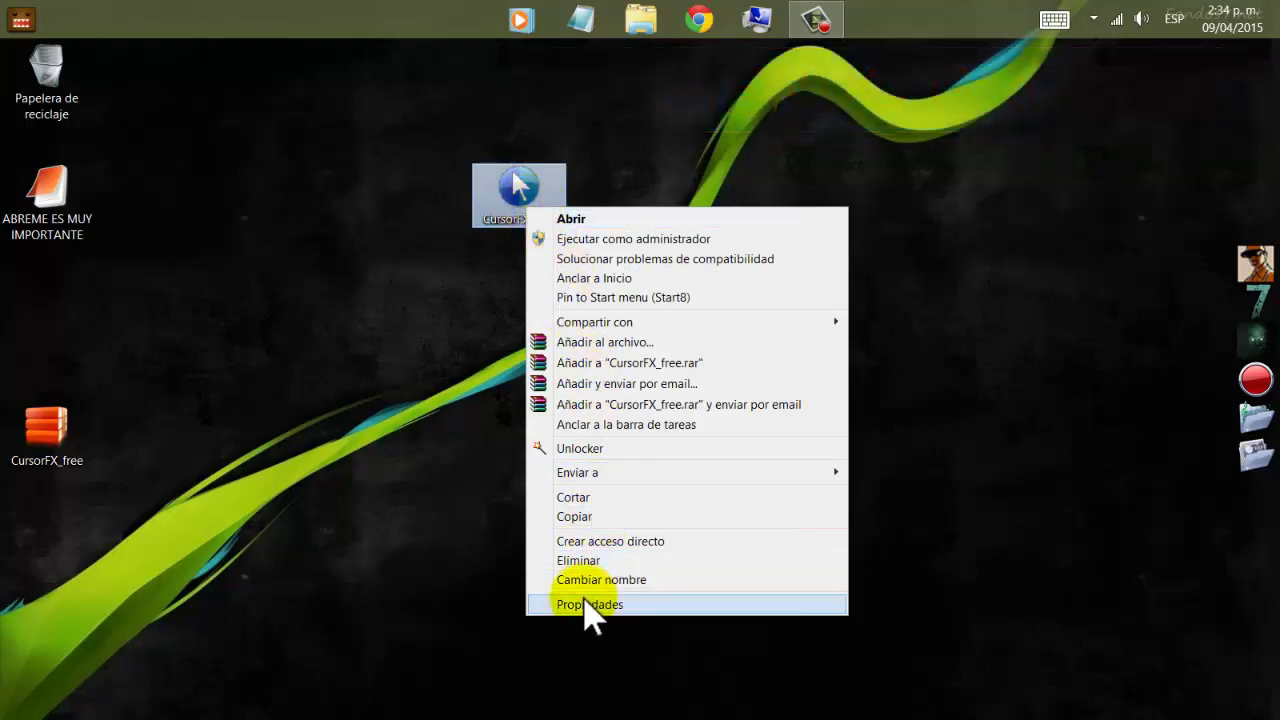
{"action": "left_click", "coordinate": [588, 604]}
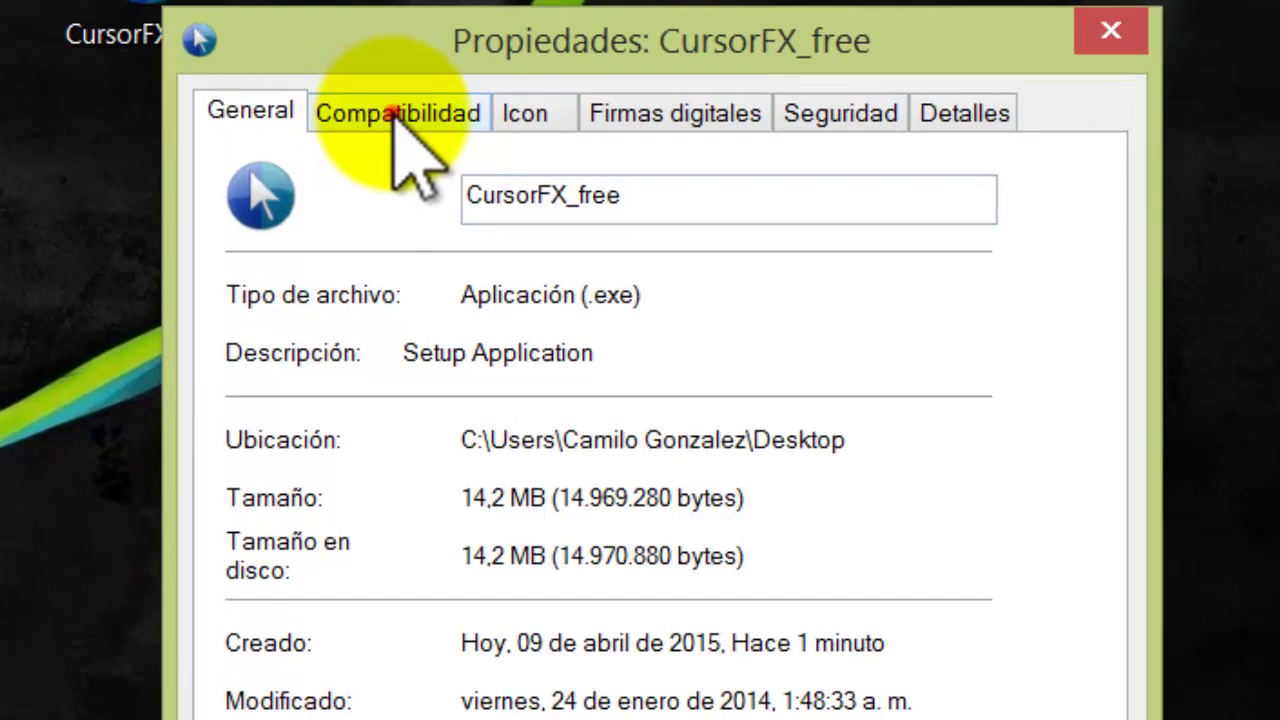
{"action": "left_click", "coordinate": [612, 244]}
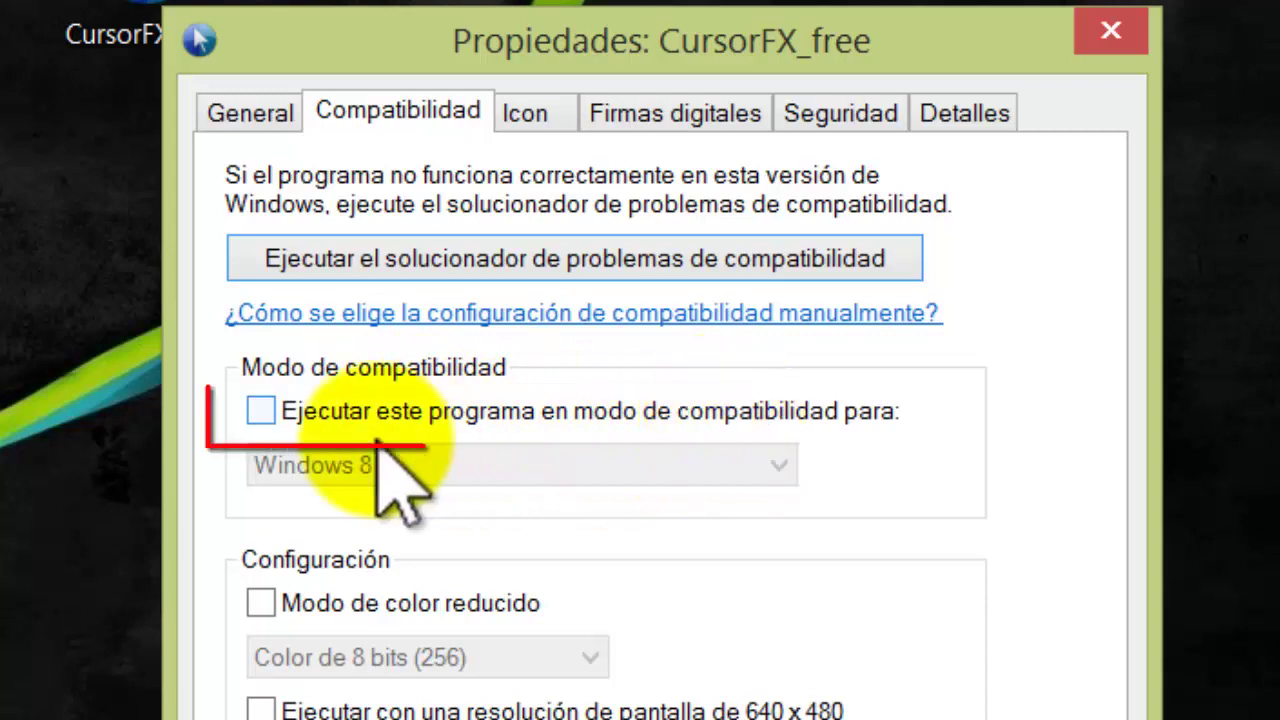
{"action": "left_click", "coordinate": [260, 410]}
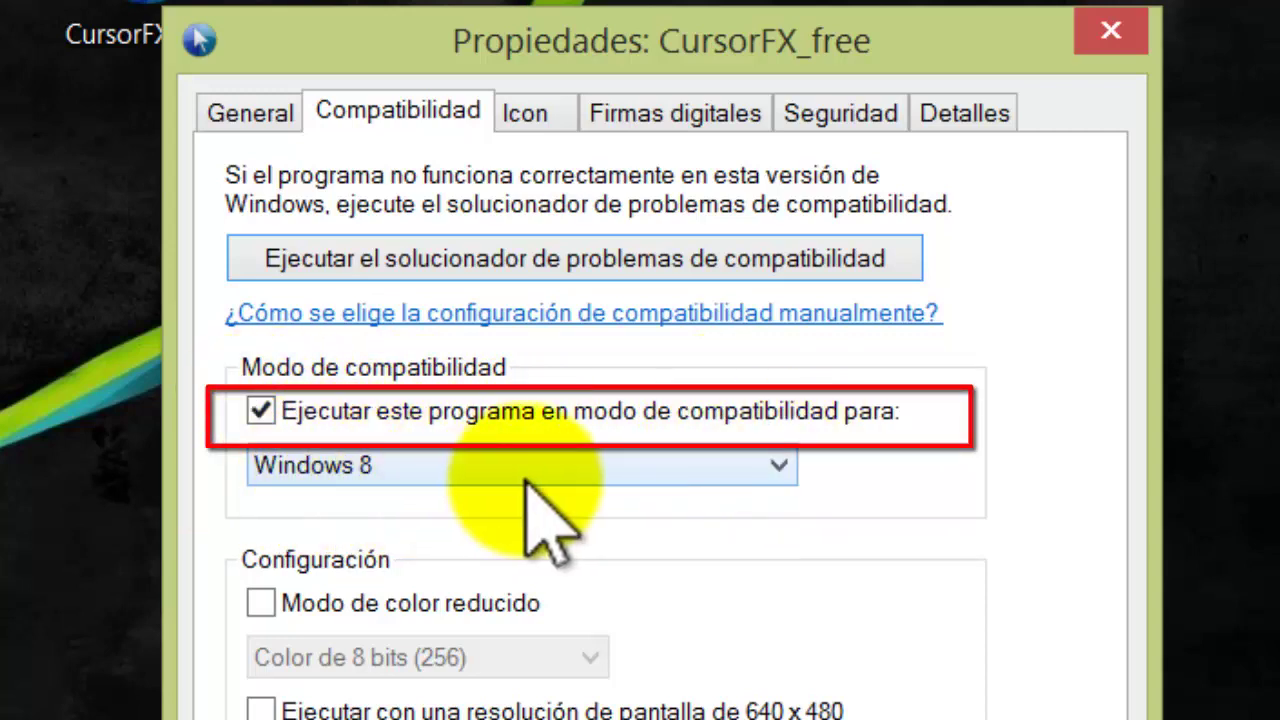
{"action": "left_click", "coordinate": [418, 464]}
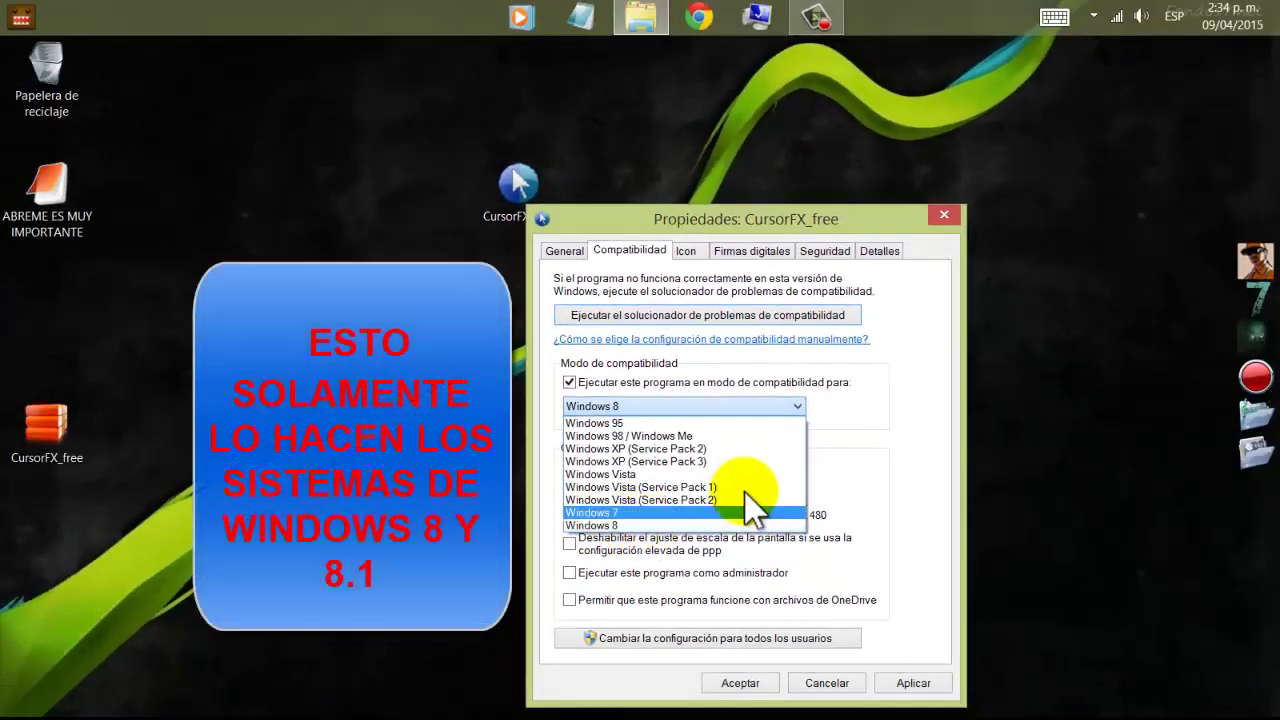
{"action": "left_click", "coordinate": [619, 514]}
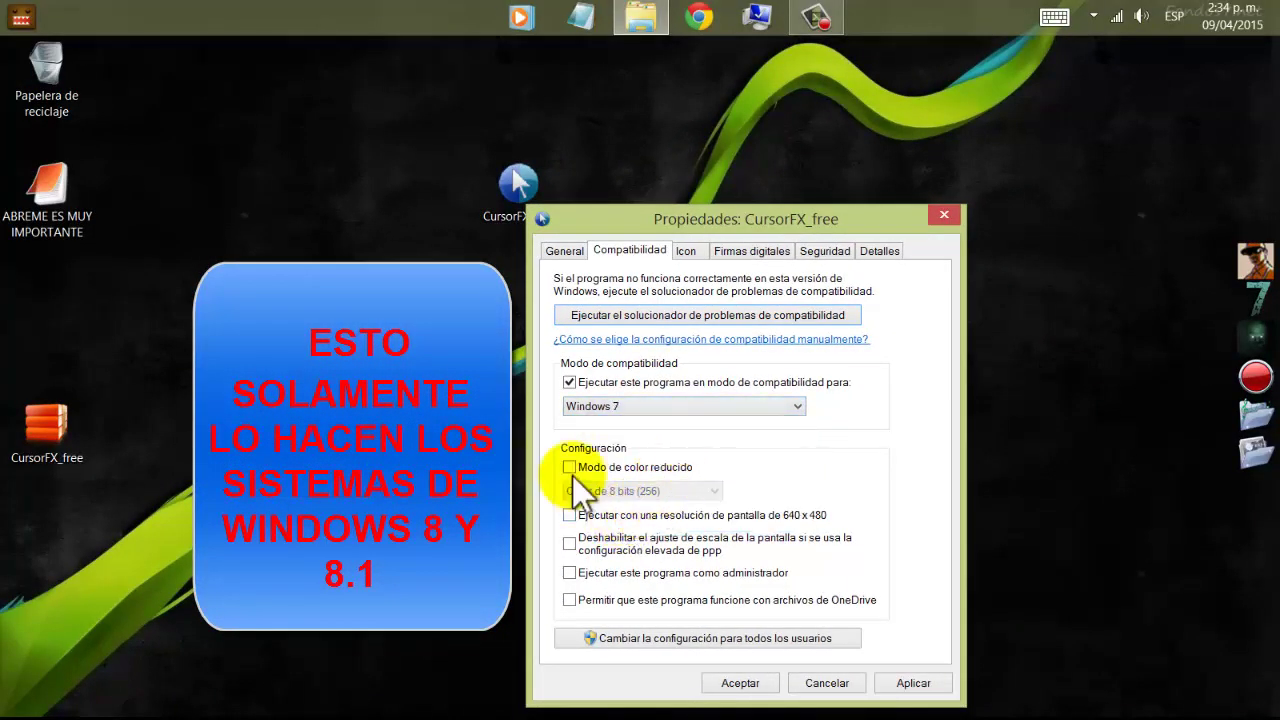
{"action": "left_click", "coordinate": [897, 680]}
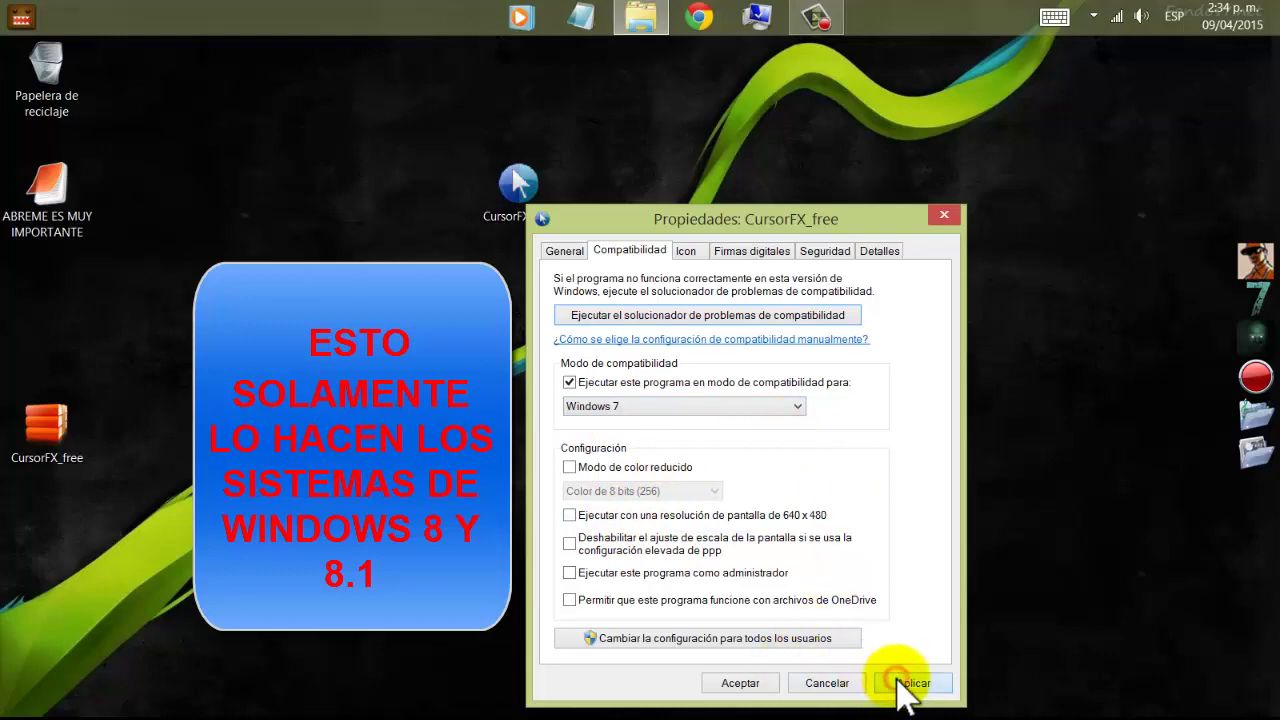
{"action": "left_click", "coordinate": [740, 684]}
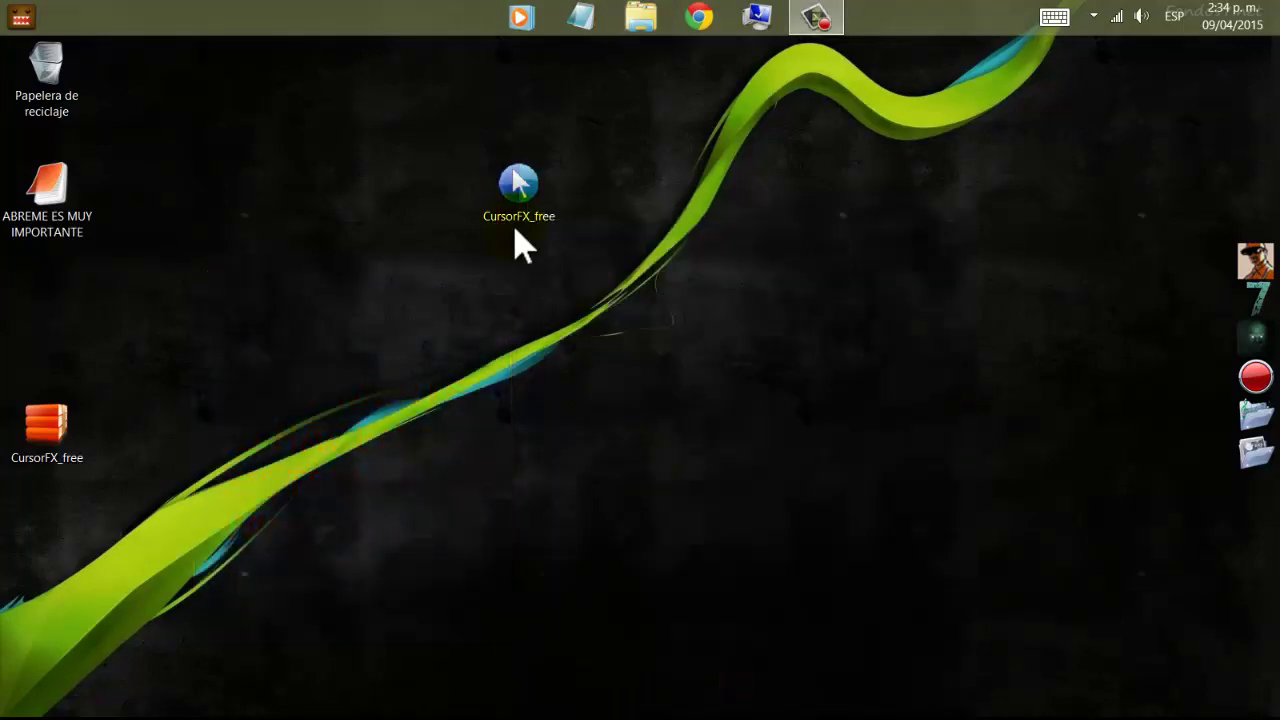
Step: Move the CursorFX_free installer back to the icon column, between the note and the archive
{"action": "left_click", "coordinate": [500, 185]}
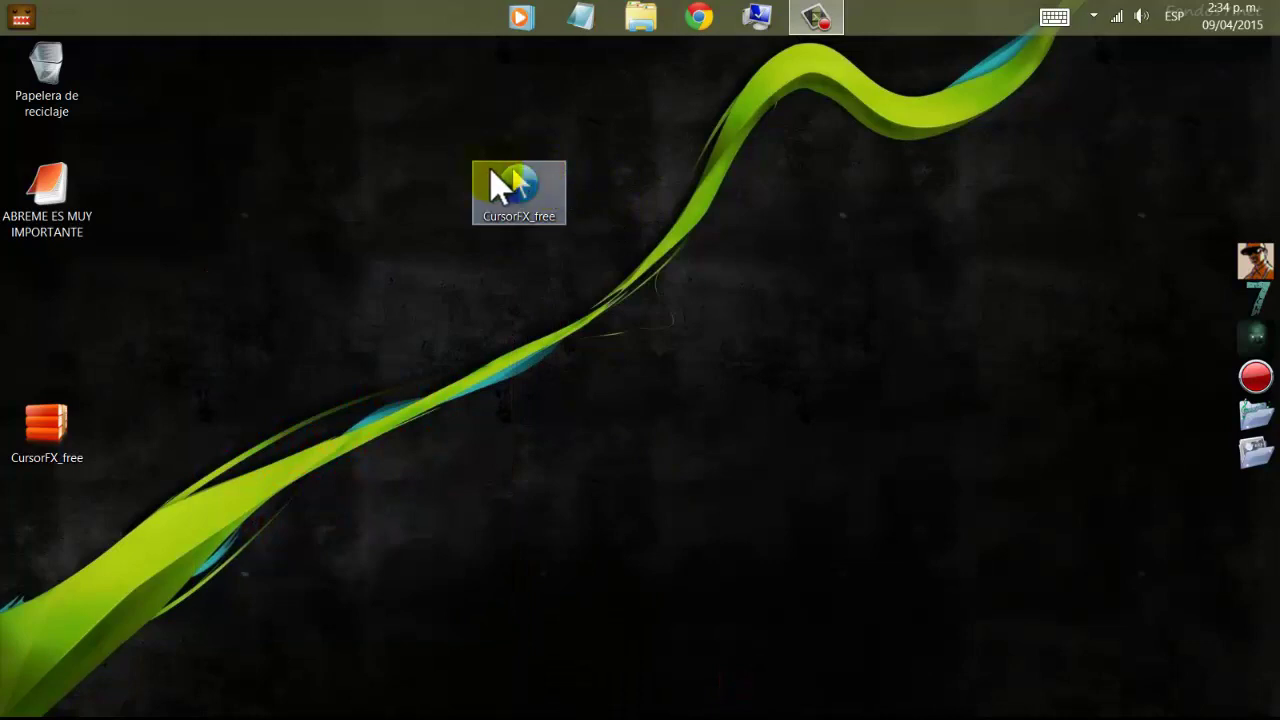
{"action": "left_click", "coordinate": [462, 195]}
{"action": "left_click_drag", "start_coordinate": [549, 194], "coordinate": [68, 311]}
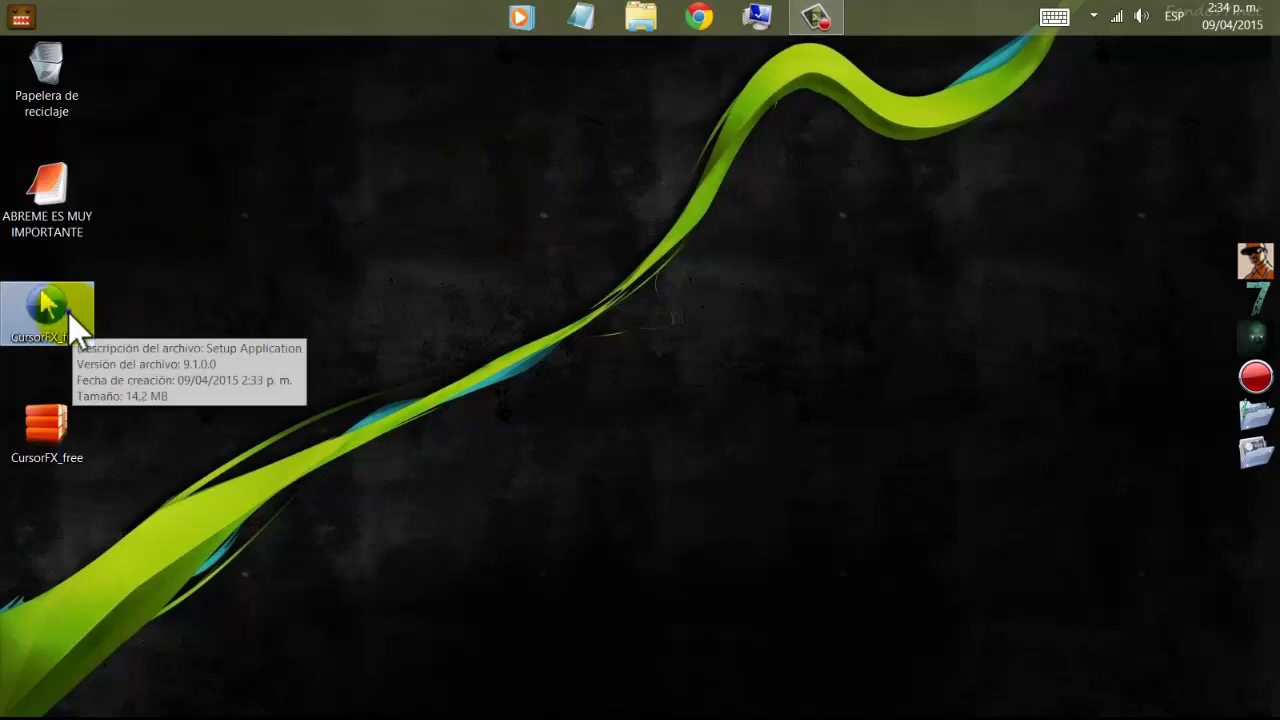
Step: Run the CursorFX_free installer as administrator
{"action": "right_click", "coordinate": [66, 312]}
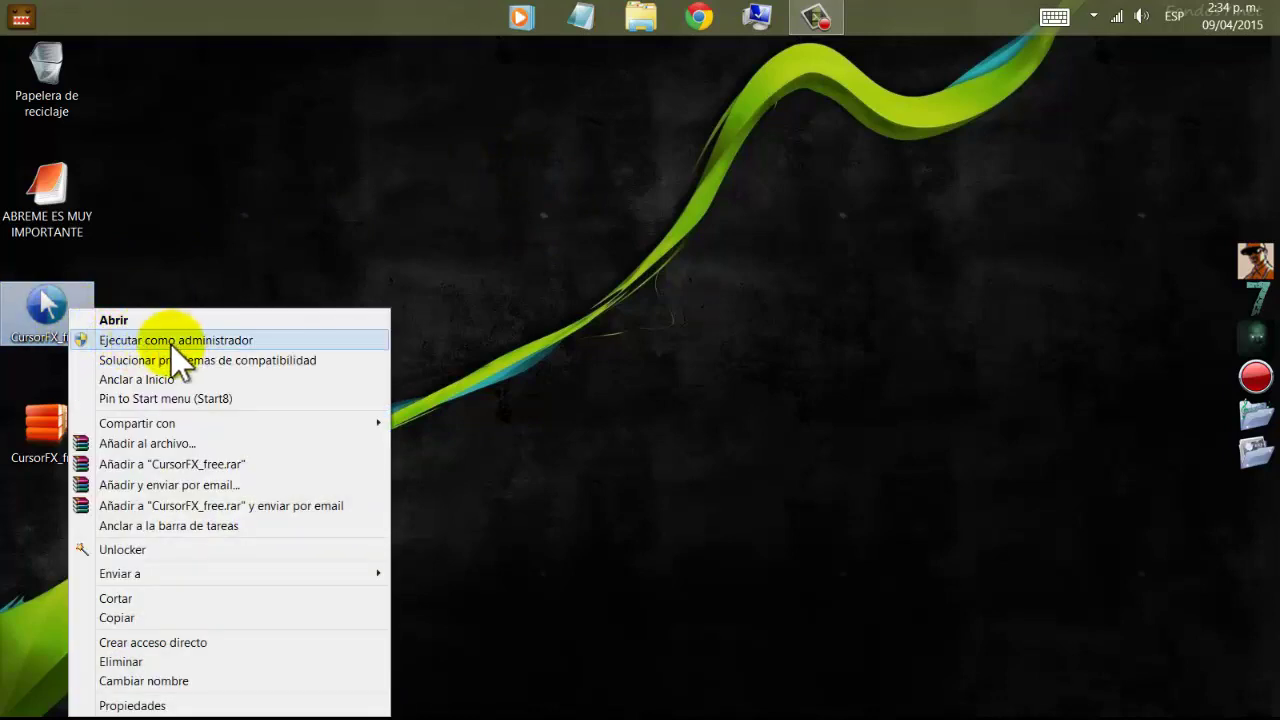
{"action": "left_click", "coordinate": [244, 341]}
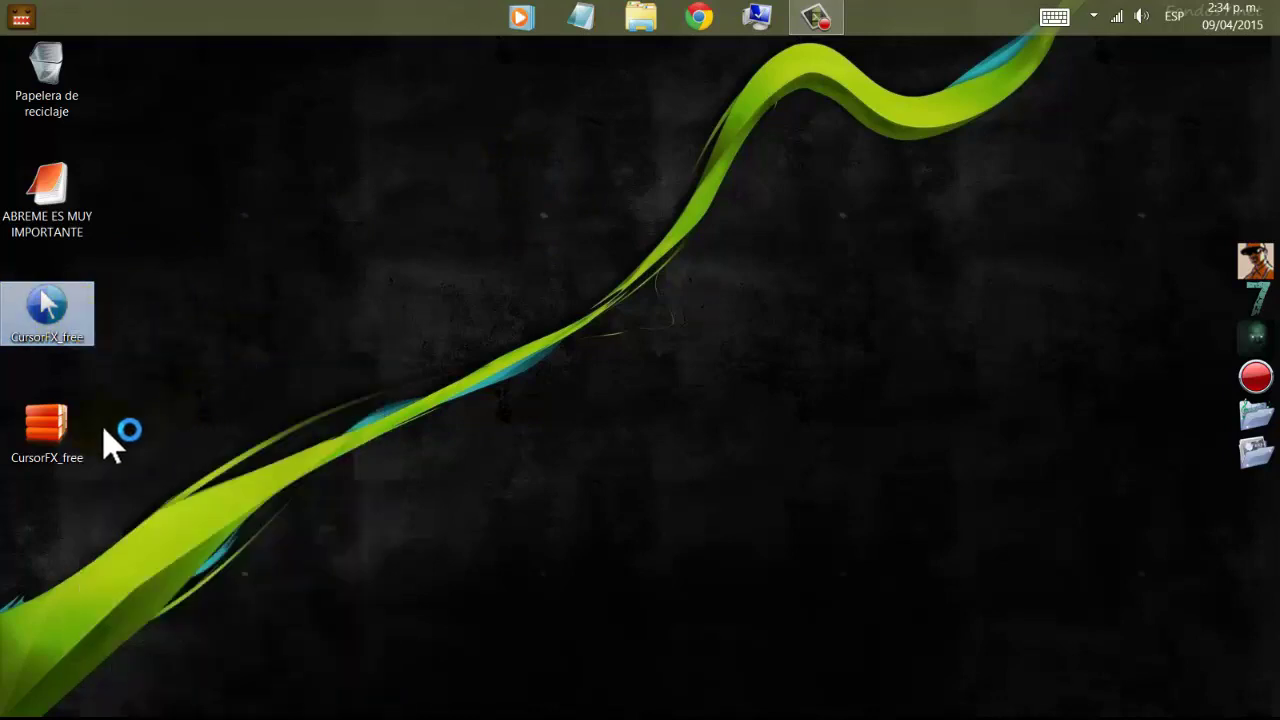
{"action": "key", "text": "shift+F10"}
{"action": "key", "text": "Return"}
{"action": "key", "text": "shift+F10"}
{"action": "key", "text": "Return"}
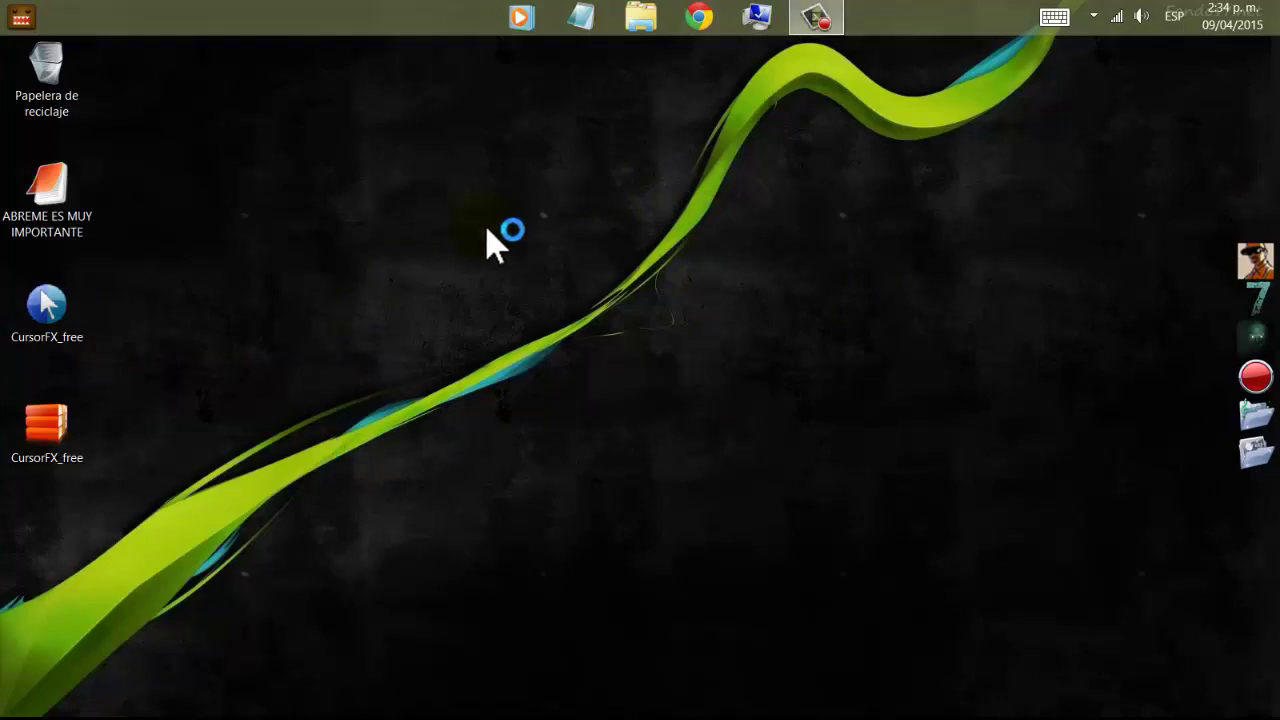
Step: Move the CursorFX Setup window higher on the desktop and accept the license agreement
{"action": "left_click_drag", "start_coordinate": [611, 203], "coordinate": [577, 146]}
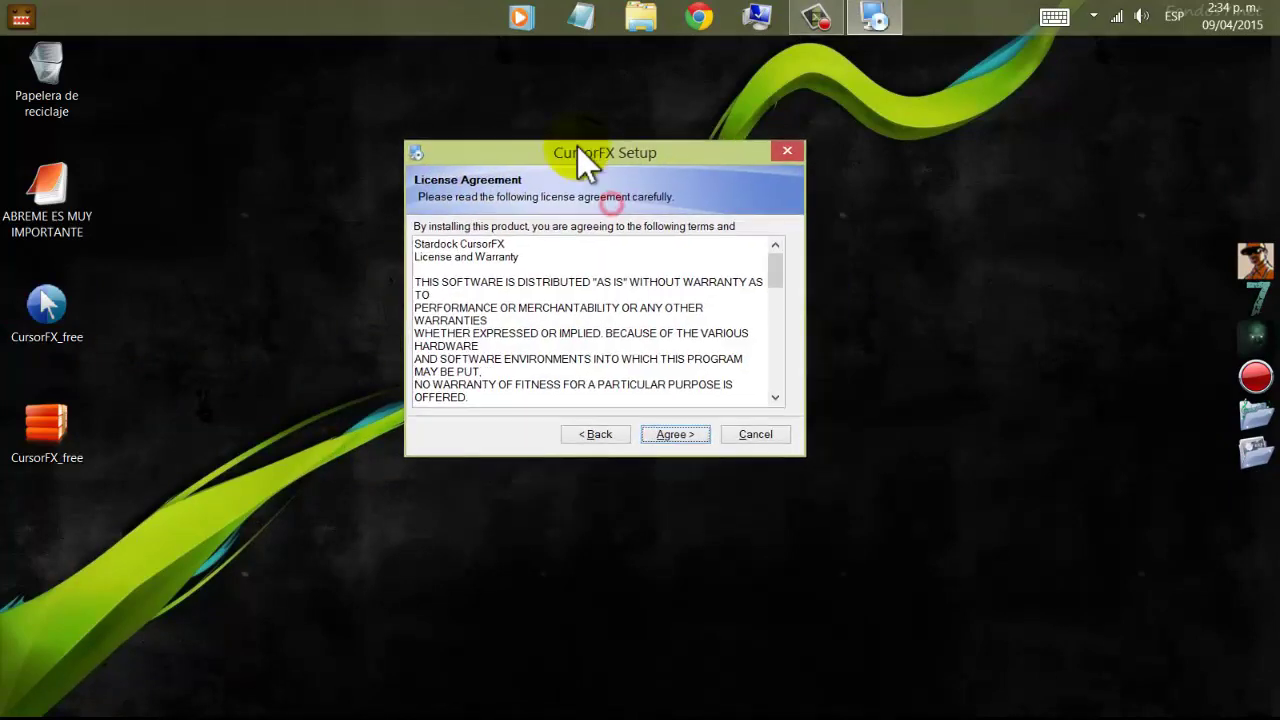
{"action": "left_click", "coordinate": [675, 434]}
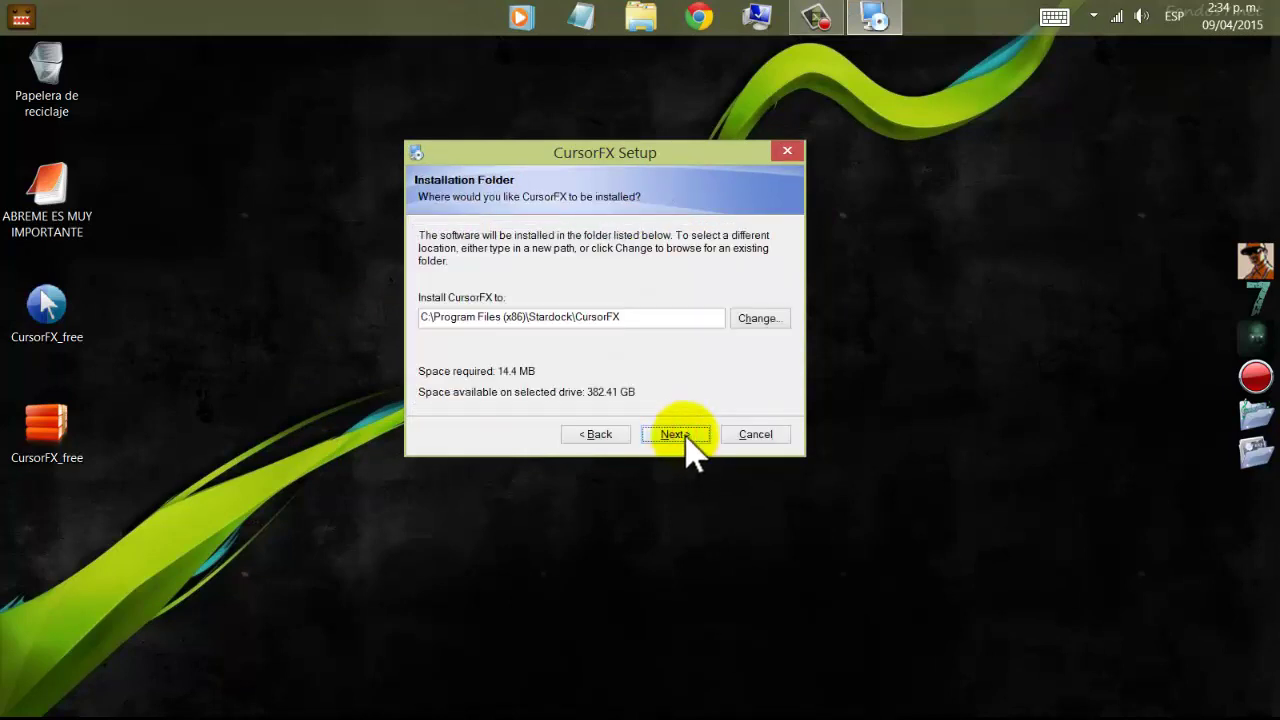
Step: Start installing CursorFX to C:\Program Files (x86)\Stardock\CursorFX, cancel the running setup and confirm the abort
{"action": "left_click", "coordinate": [680, 436]}
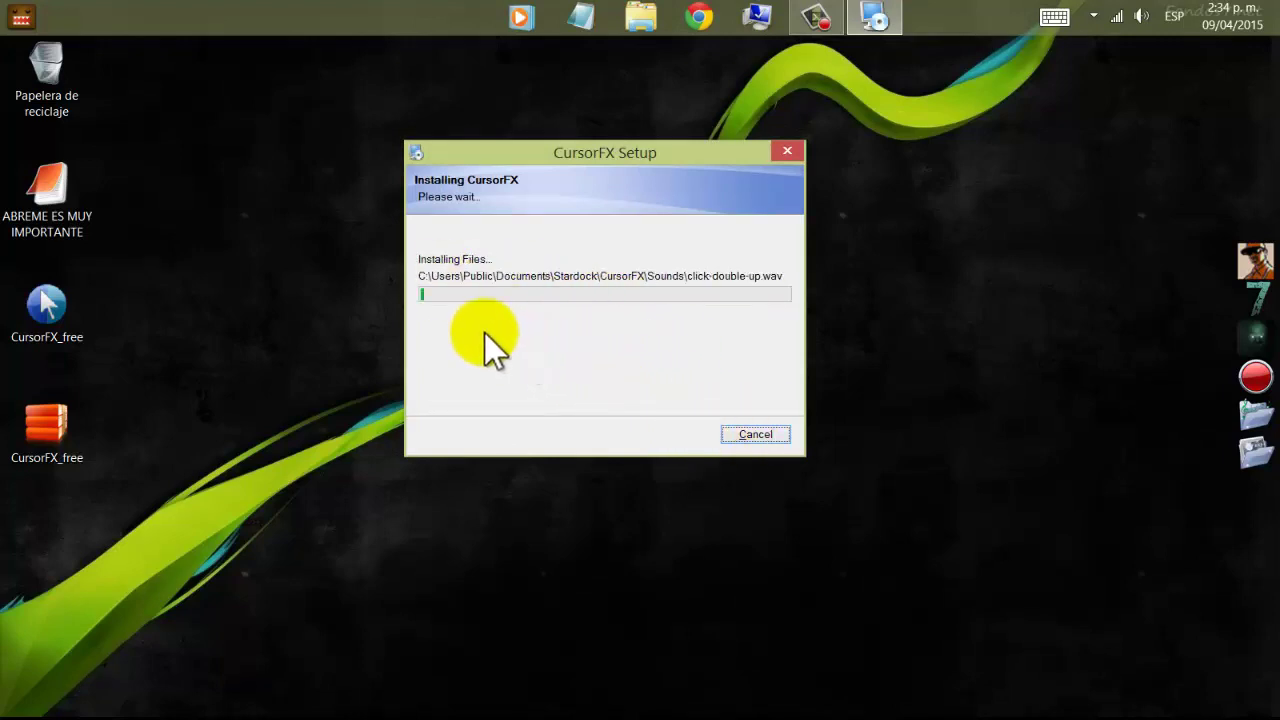
{"action": "left_click", "coordinate": [776, 438]}
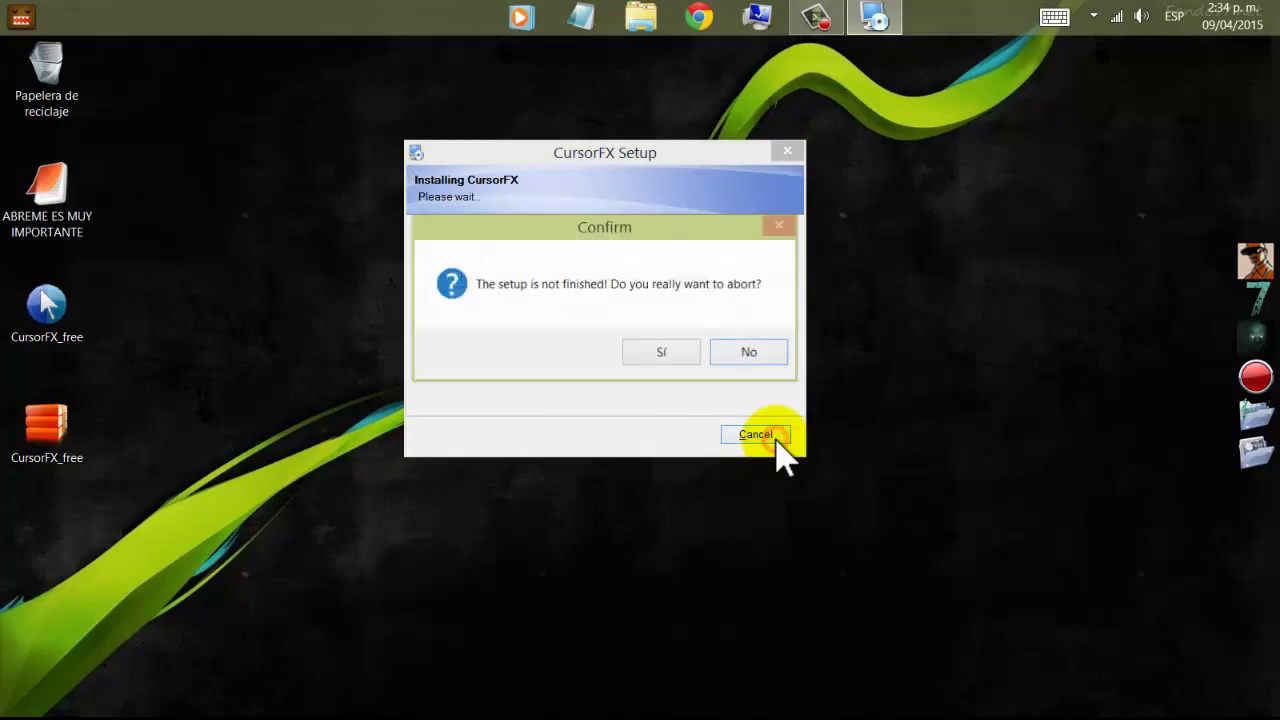
{"action": "left_click", "coordinate": [662, 355]}
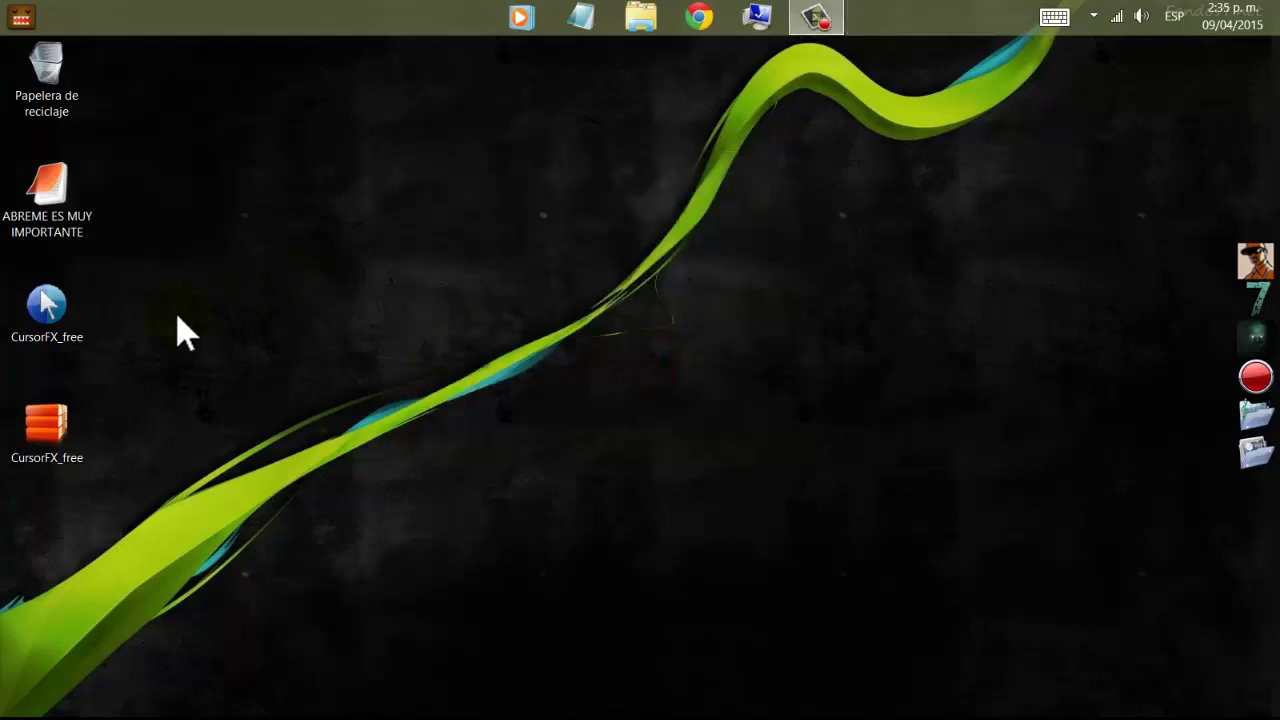
{"action": "left_click", "coordinate": [203, 135]}
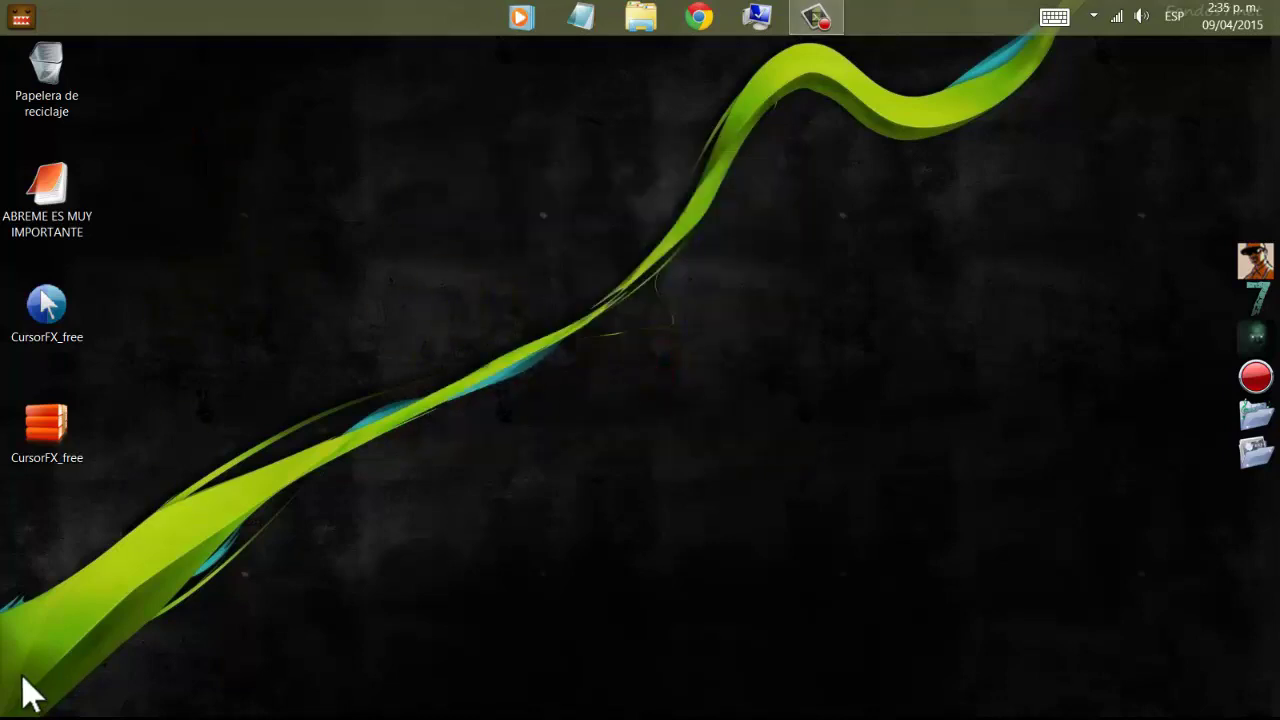
{"action": "left_click_drag", "start_coordinate": [34, 338], "coordinate": [60, 340]}
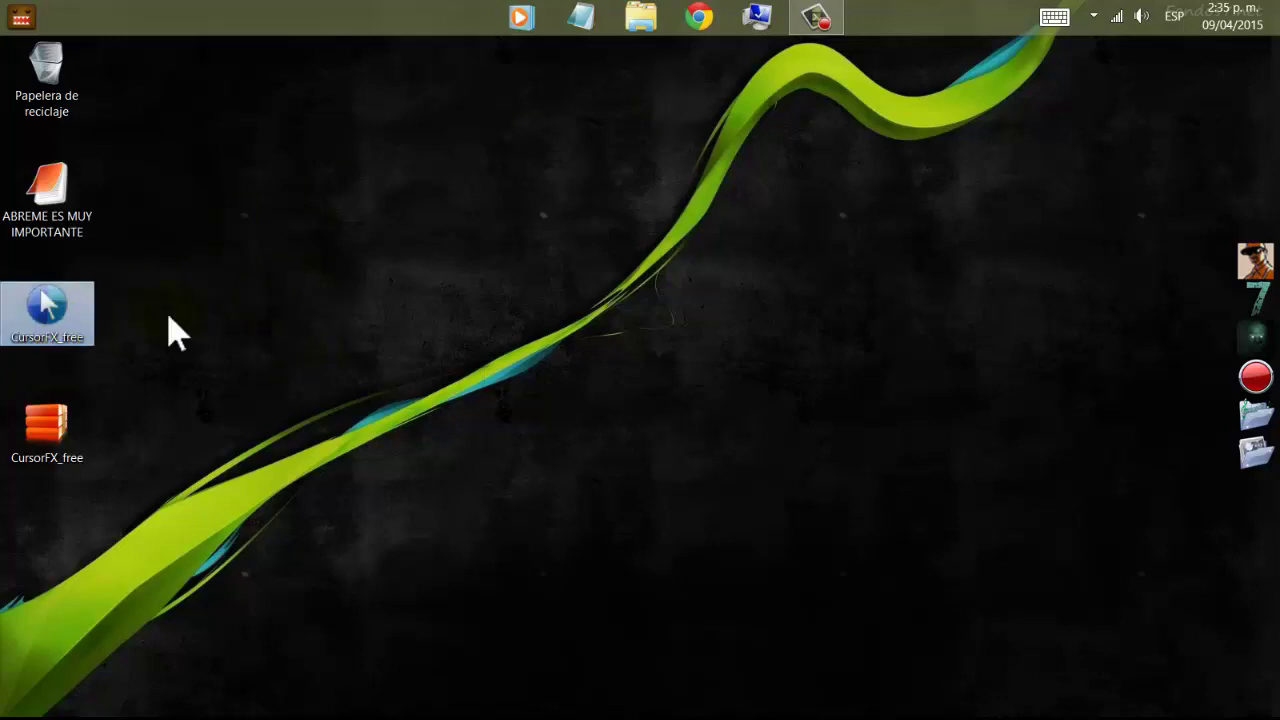
Step: Open the already installed CursorFX program and shift its control panel window slightly on the desktop
{"action": "left_click", "coordinate": [22, 17]}
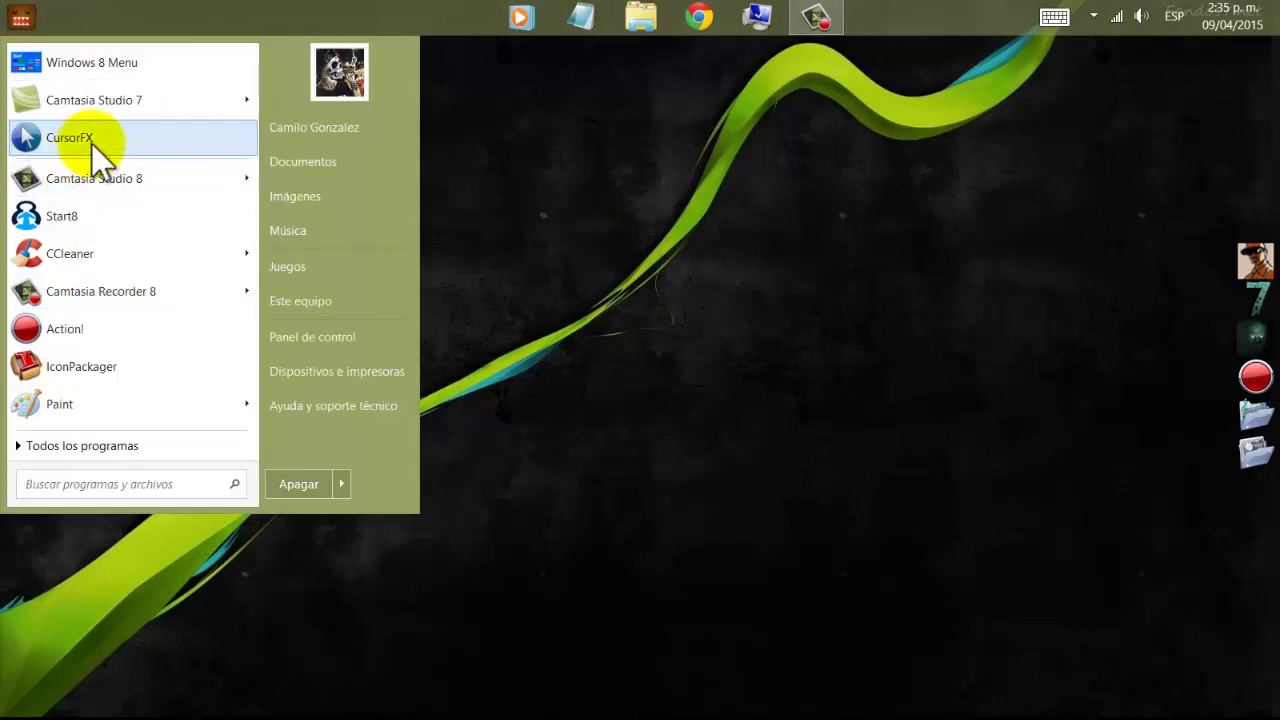
{"action": "left_click", "coordinate": [91, 143]}
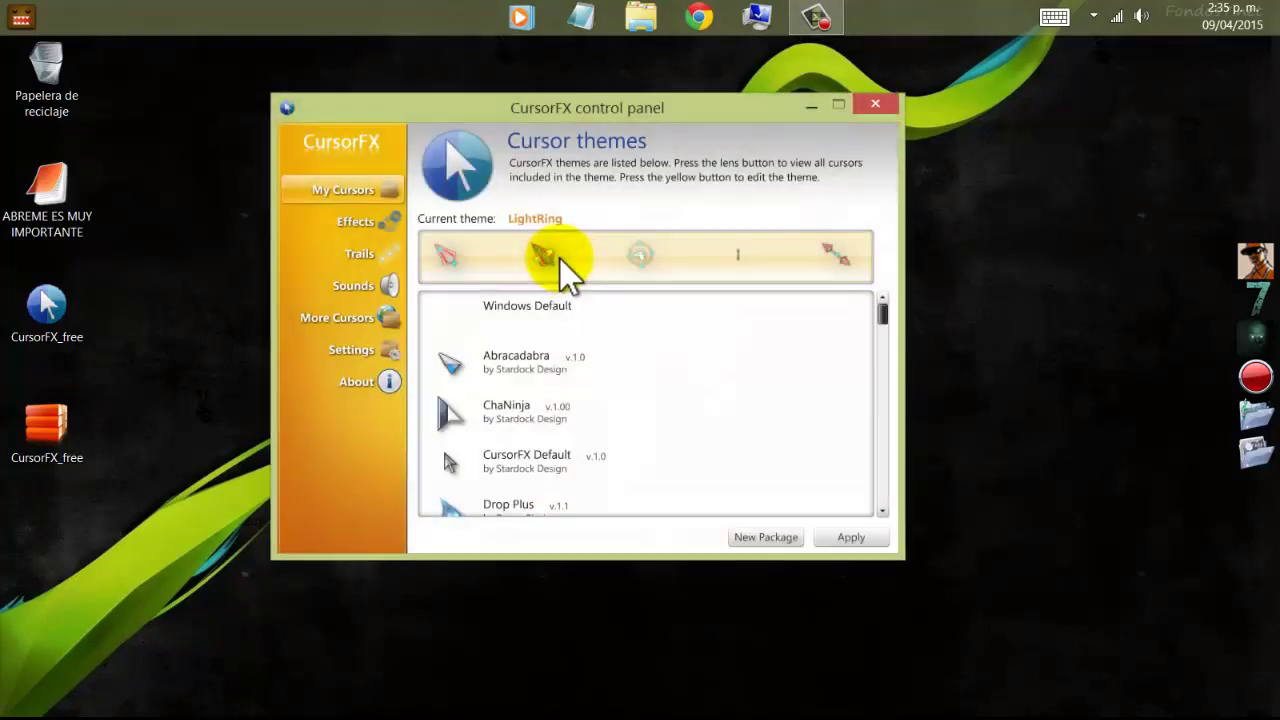
{"action": "left_click_drag", "start_coordinate": [666, 103], "coordinate": [712, 126]}
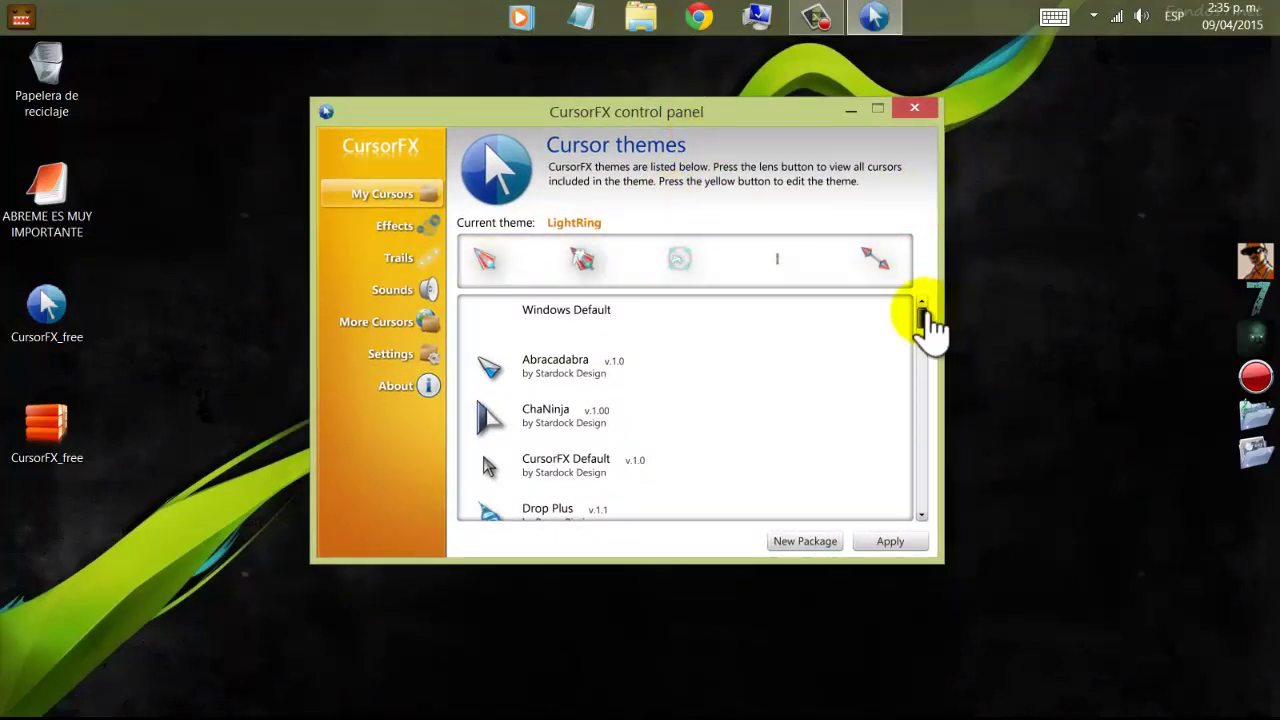
Step: Apply the LightRing theme by Stardock Design as the cursor theme and move the control panel window higher on the desktop
{"action": "left_click_drag", "start_coordinate": [922, 318], "coordinate": [905, 462]}
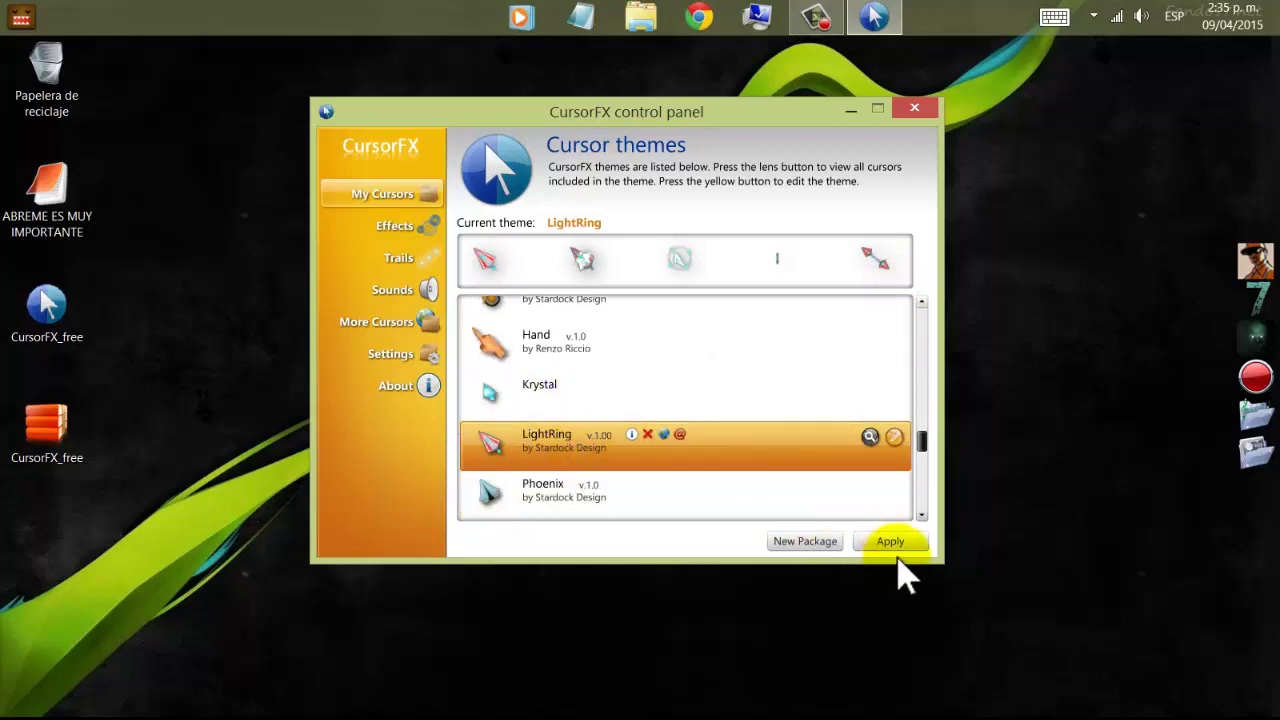
{"action": "left_click", "coordinate": [730, 443]}
{"action": "left_click", "coordinate": [877, 541]}
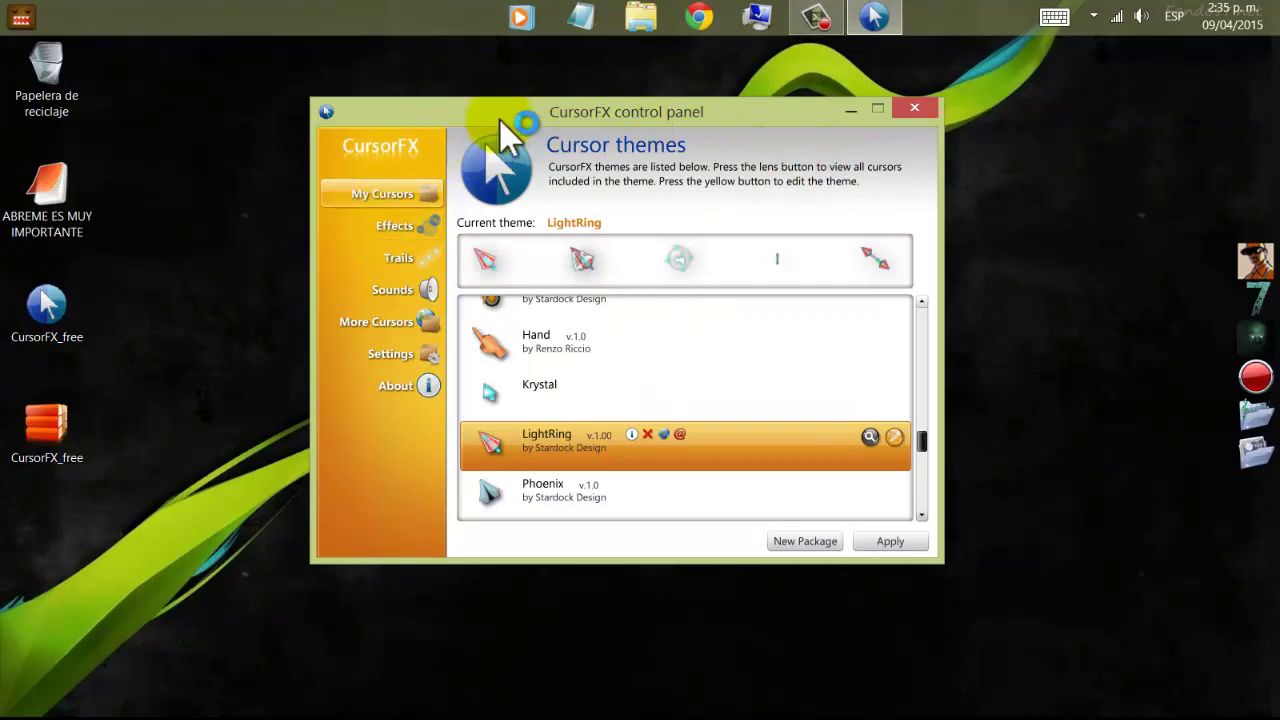
{"action": "left_click_drag", "start_coordinate": [499, 119], "coordinate": [462, 83]}
{"action": "left_click_drag", "start_coordinate": [478, 88], "coordinate": [484, 78]}
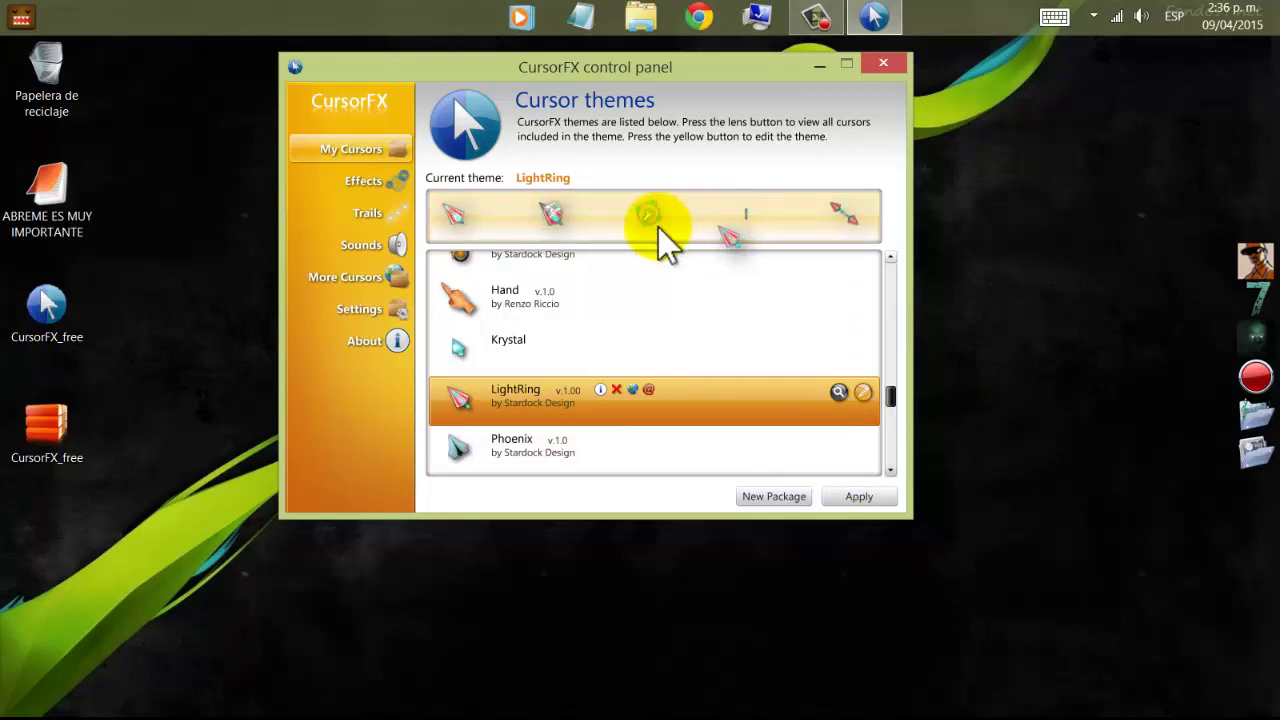
Step: Refresh the desktop and minimize the CursorFX control panel
{"action": "left_click", "coordinate": [211, 264]}
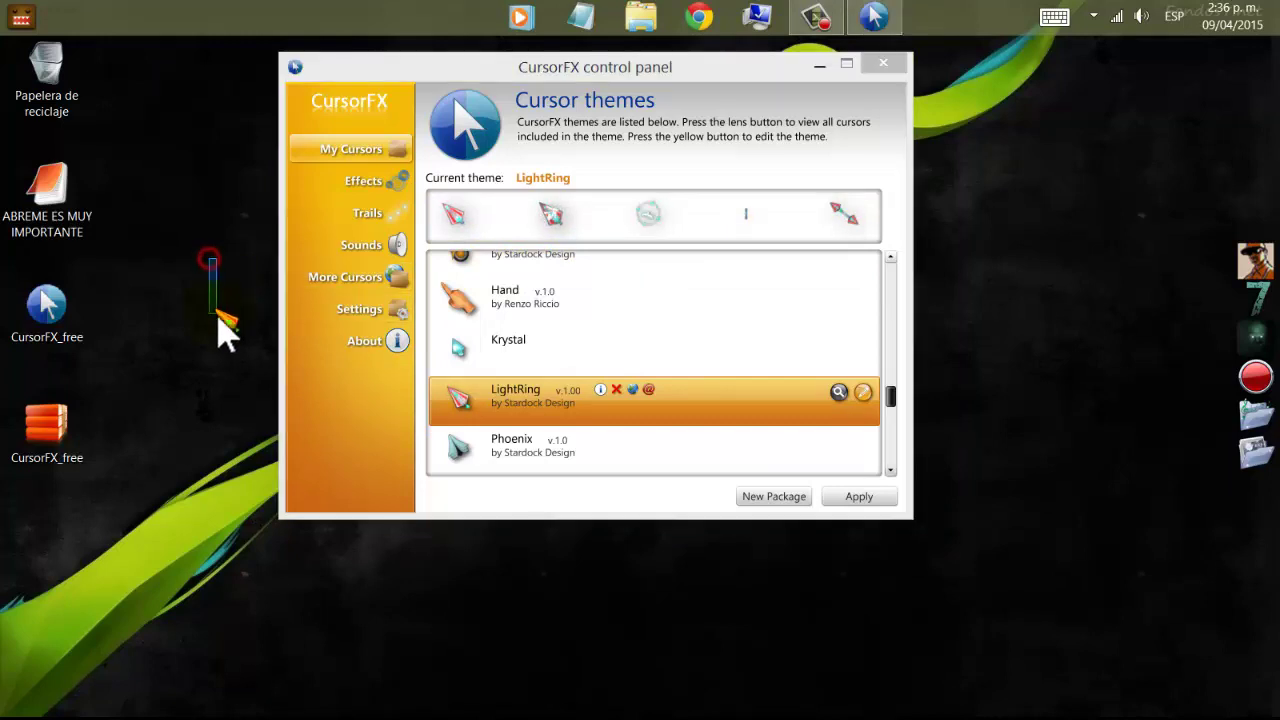
{"action": "right_click", "coordinate": [217, 318]}
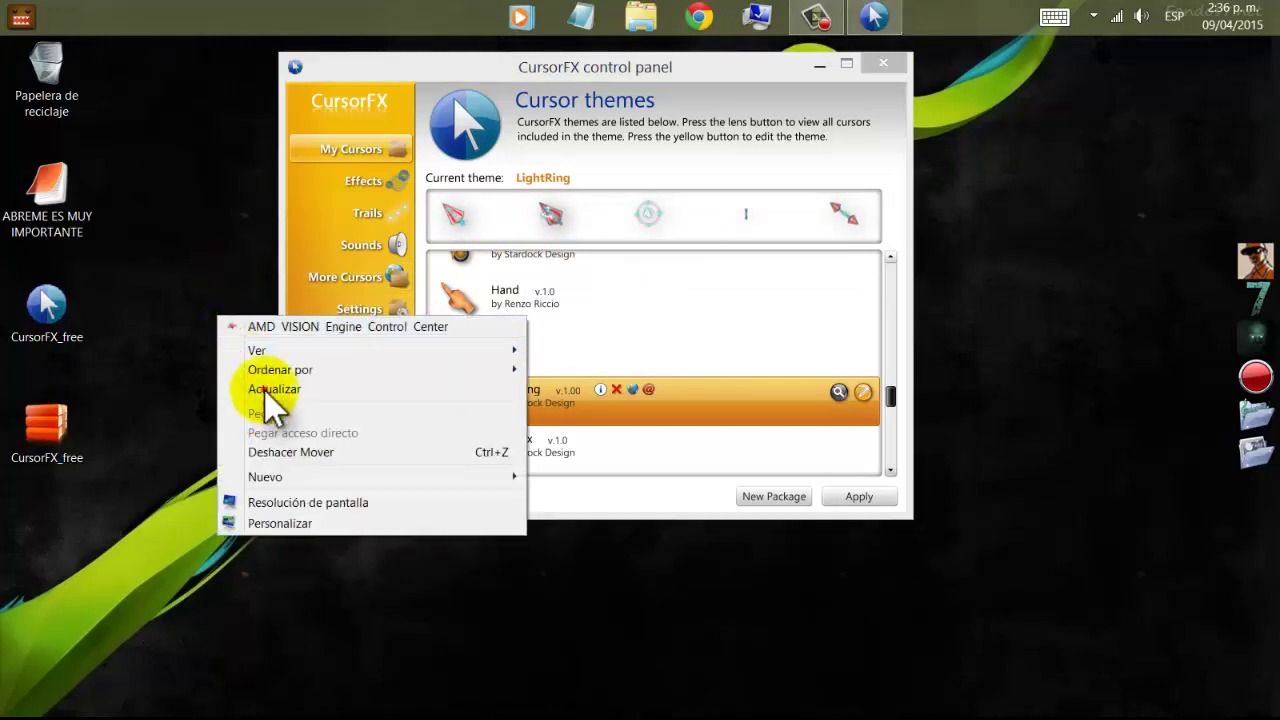
{"action": "left_click", "coordinate": [264, 390]}
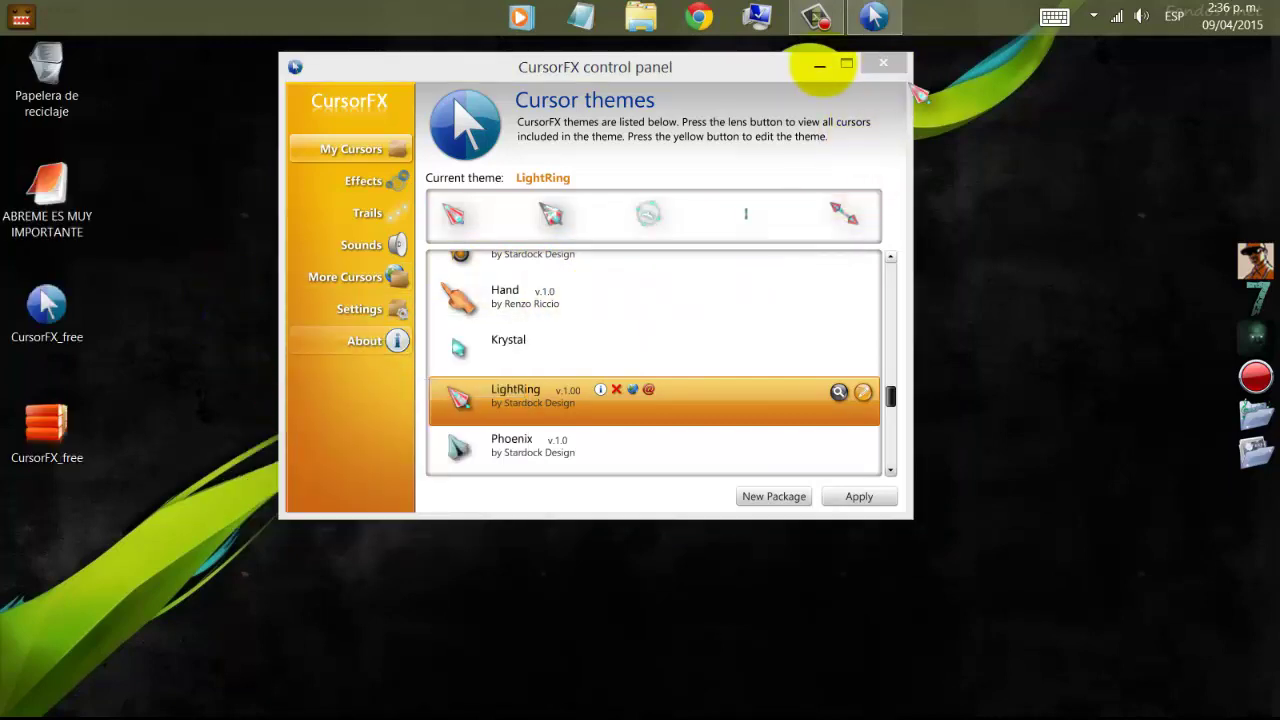
{"action": "left_click", "coordinate": [819, 65]}
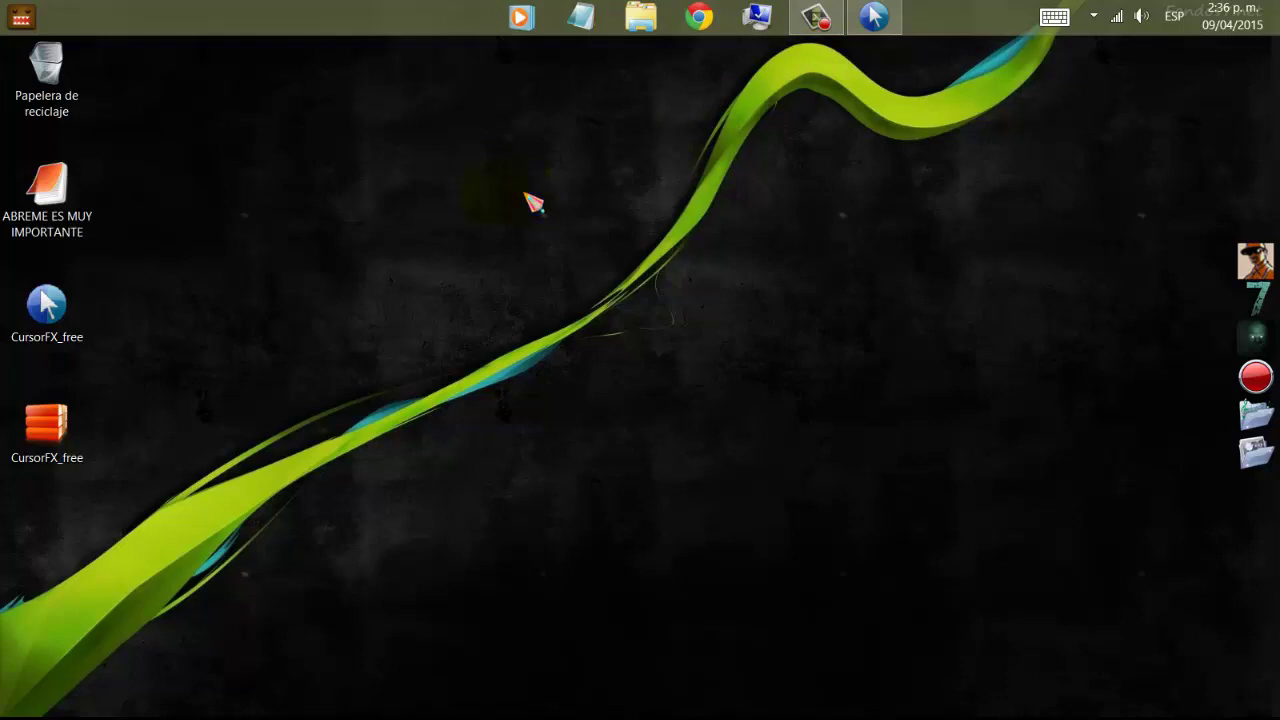
{"action": "left_click_drag", "start_coordinate": [397, 205], "coordinate": [730, 507]}
{"action": "left_click_drag", "start_coordinate": [218, 52], "coordinate": [512, 278]}
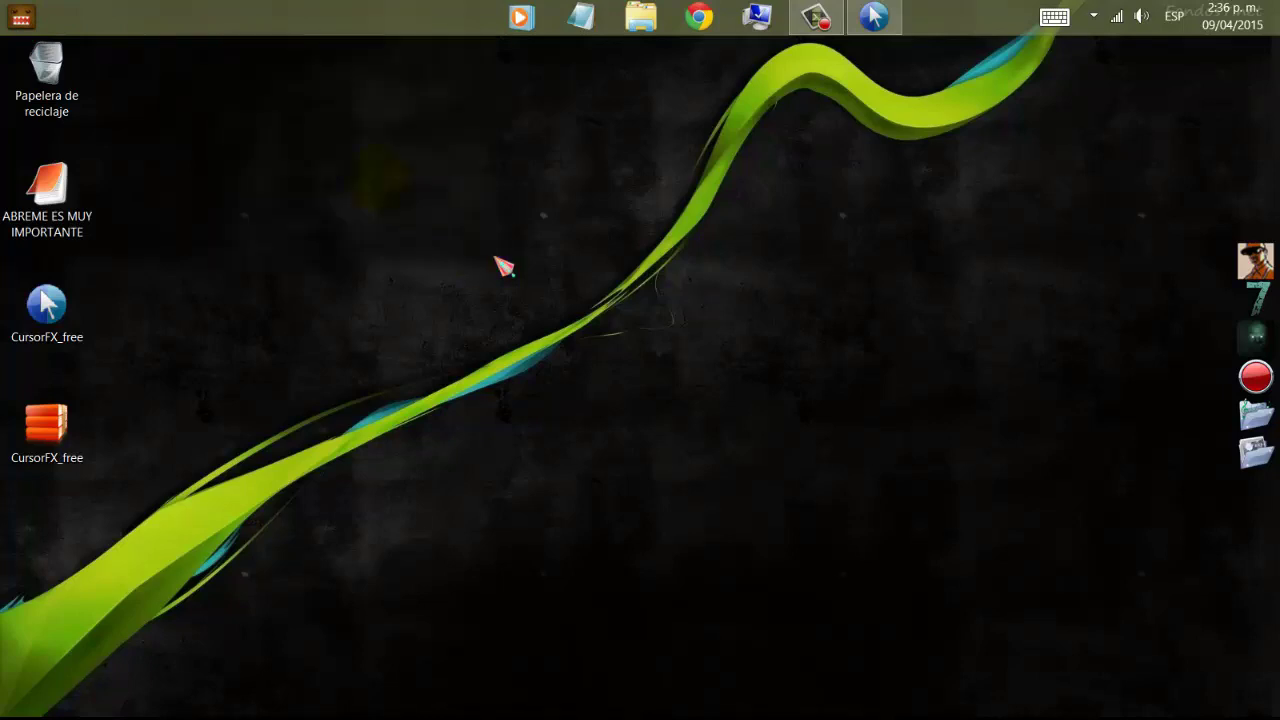
Step: View the Windows 8 Start screen and return to the desktop
{"action": "left_click", "coordinate": [40, 14]}
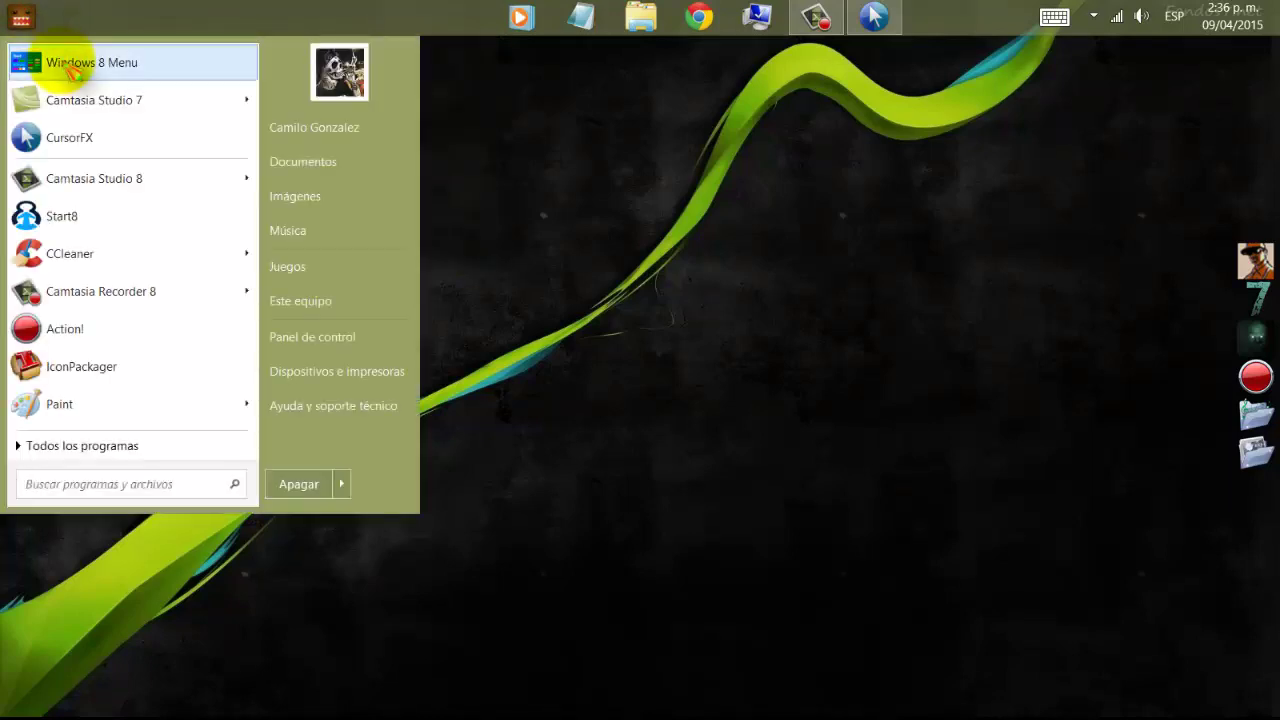
{"action": "left_click", "coordinate": [62, 62]}
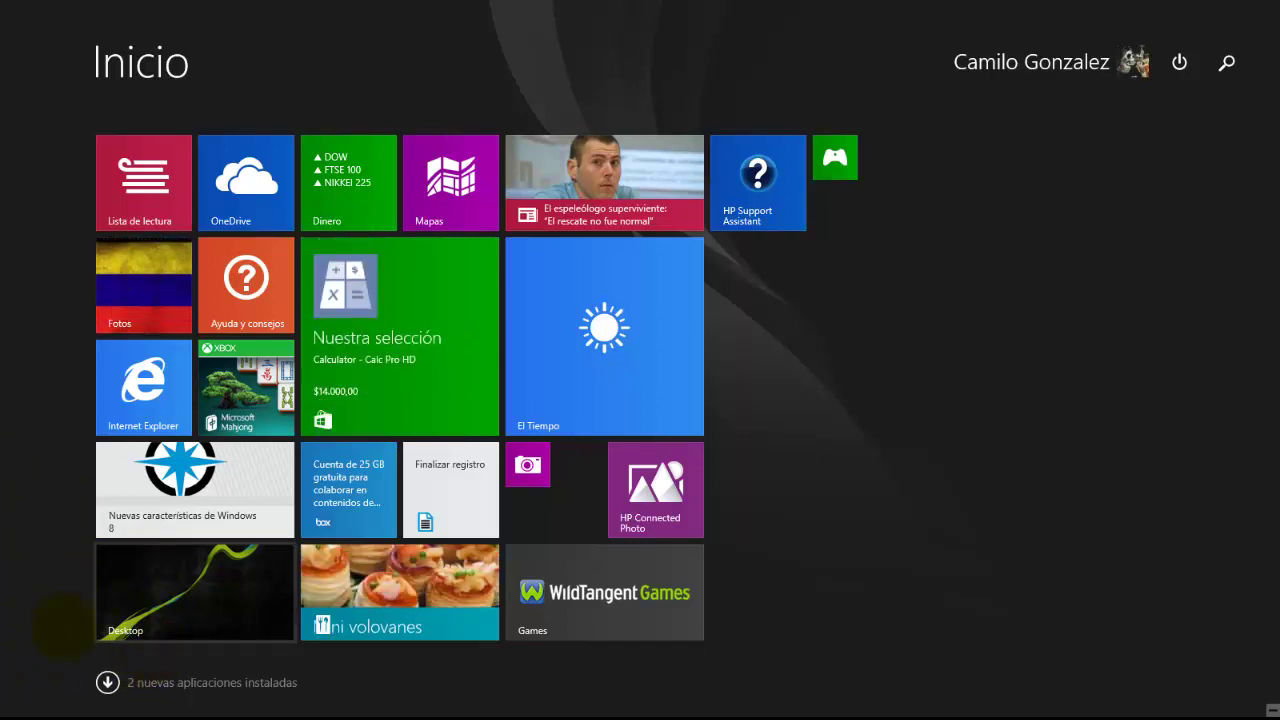
{"action": "left_click", "coordinate": [118, 589]}
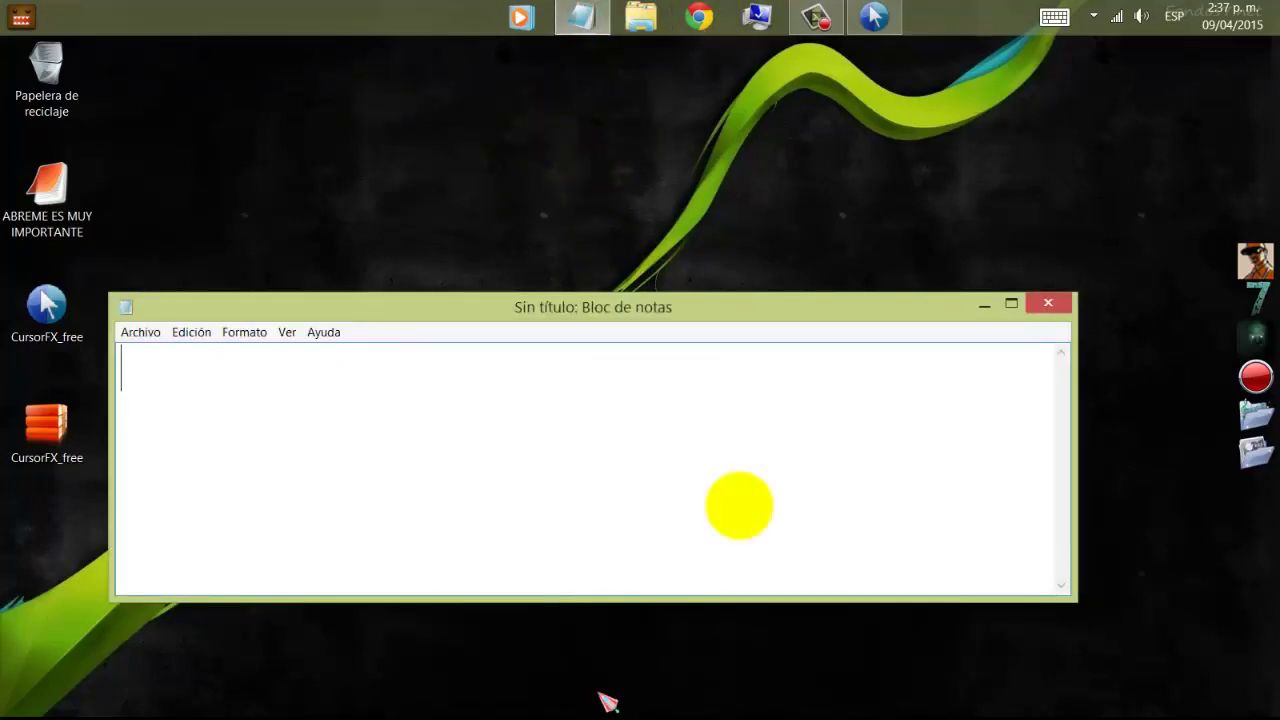
Step: Close the empty Notepad window, bring up the Start screen again and go back to the desktop
{"action": "left_click", "coordinate": [1068, 312]}
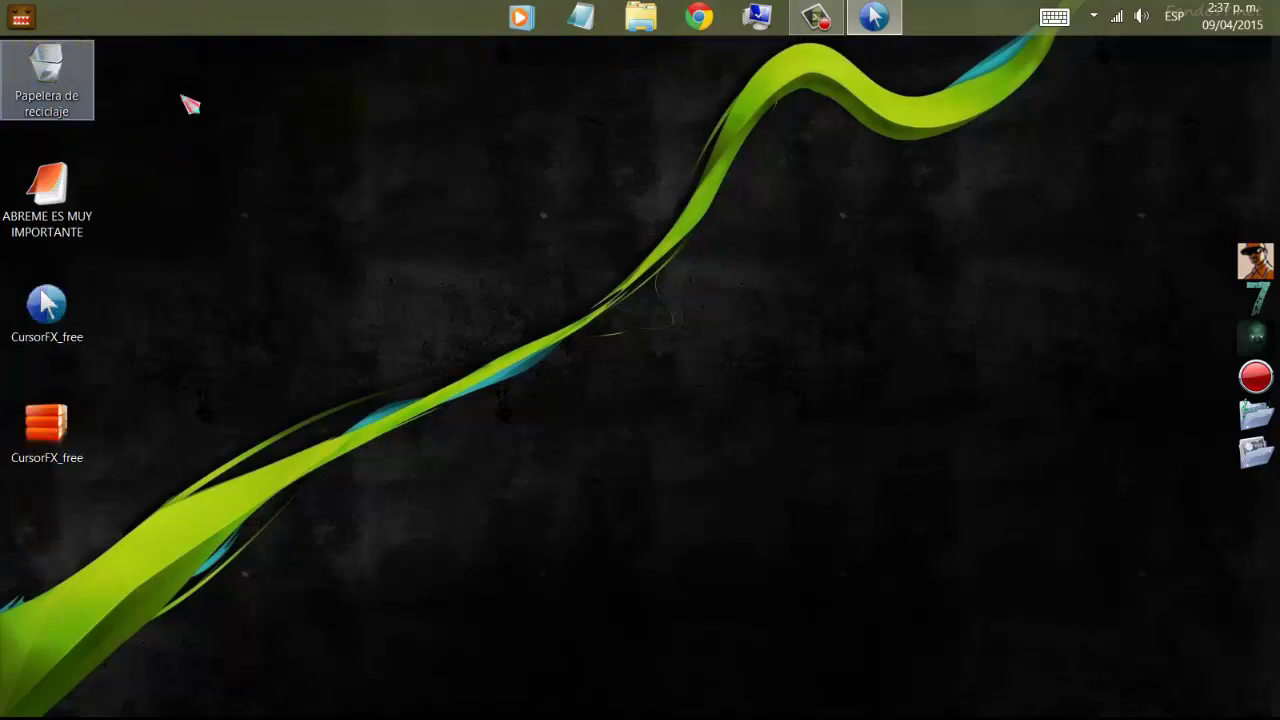
{"action": "left_click", "coordinate": [20, 699]}
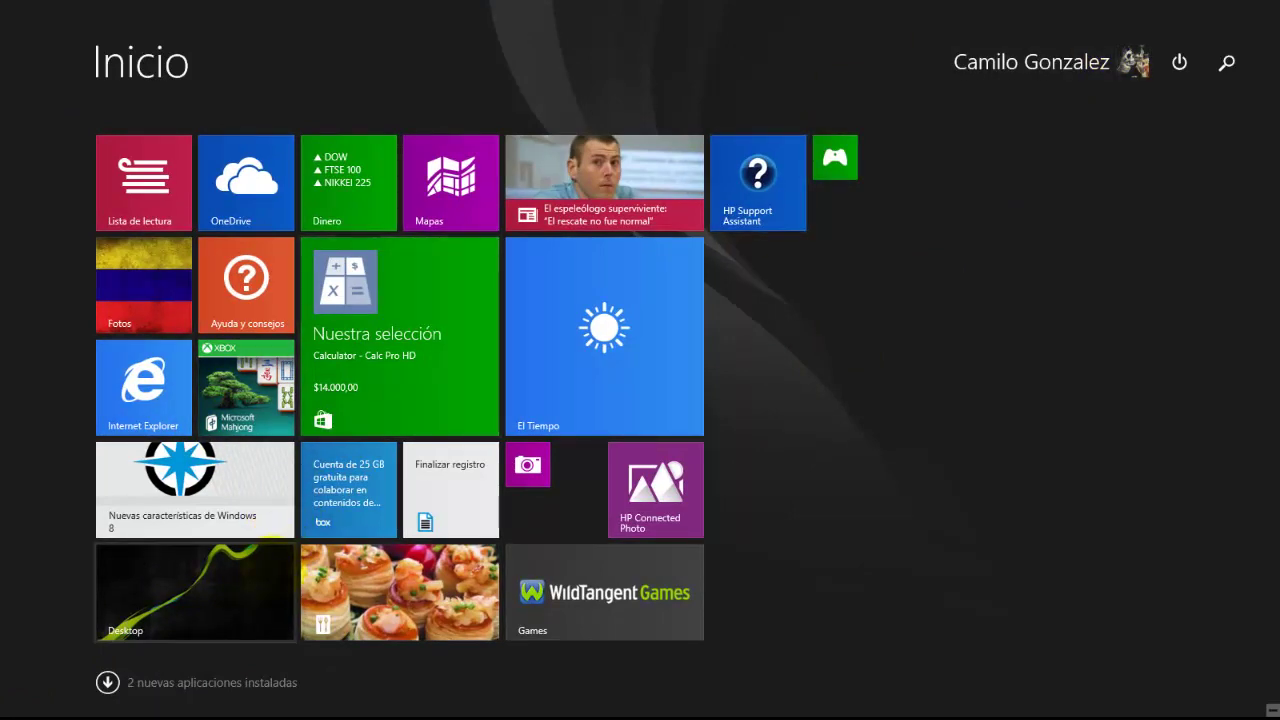
{"action": "left_click", "coordinate": [272, 566]}
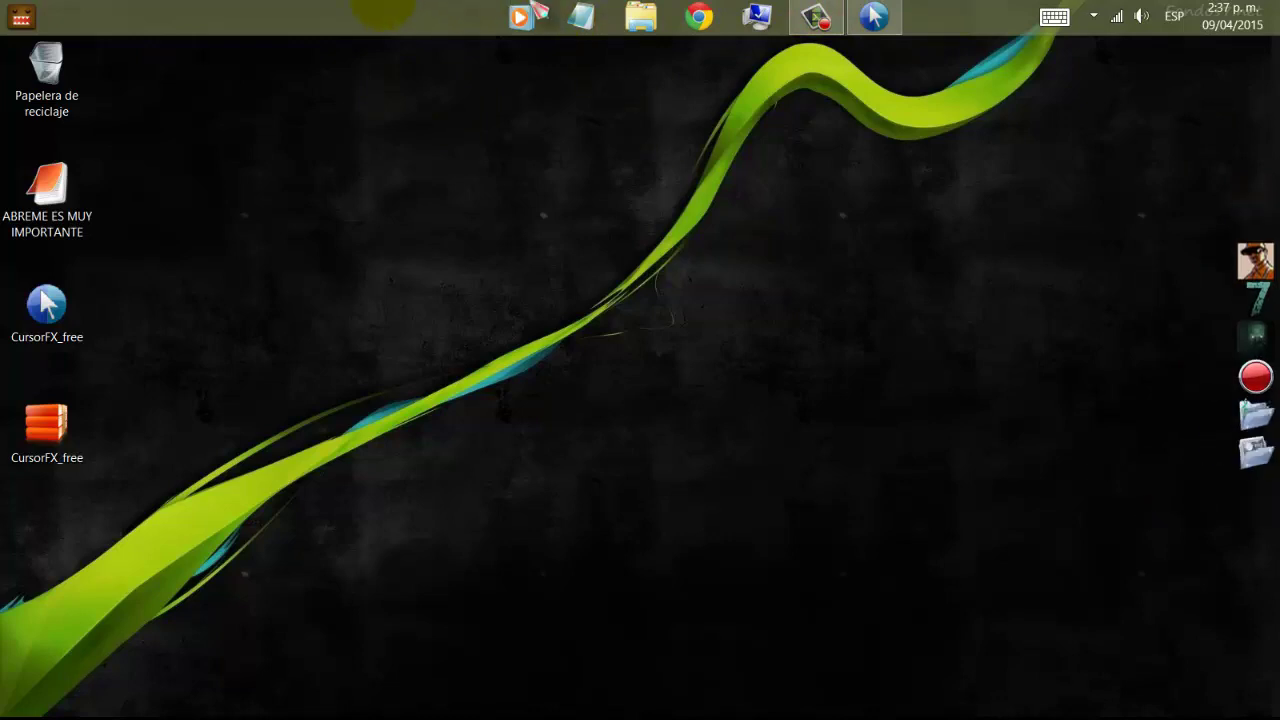
{"action": "left_click", "coordinate": [30, 22]}
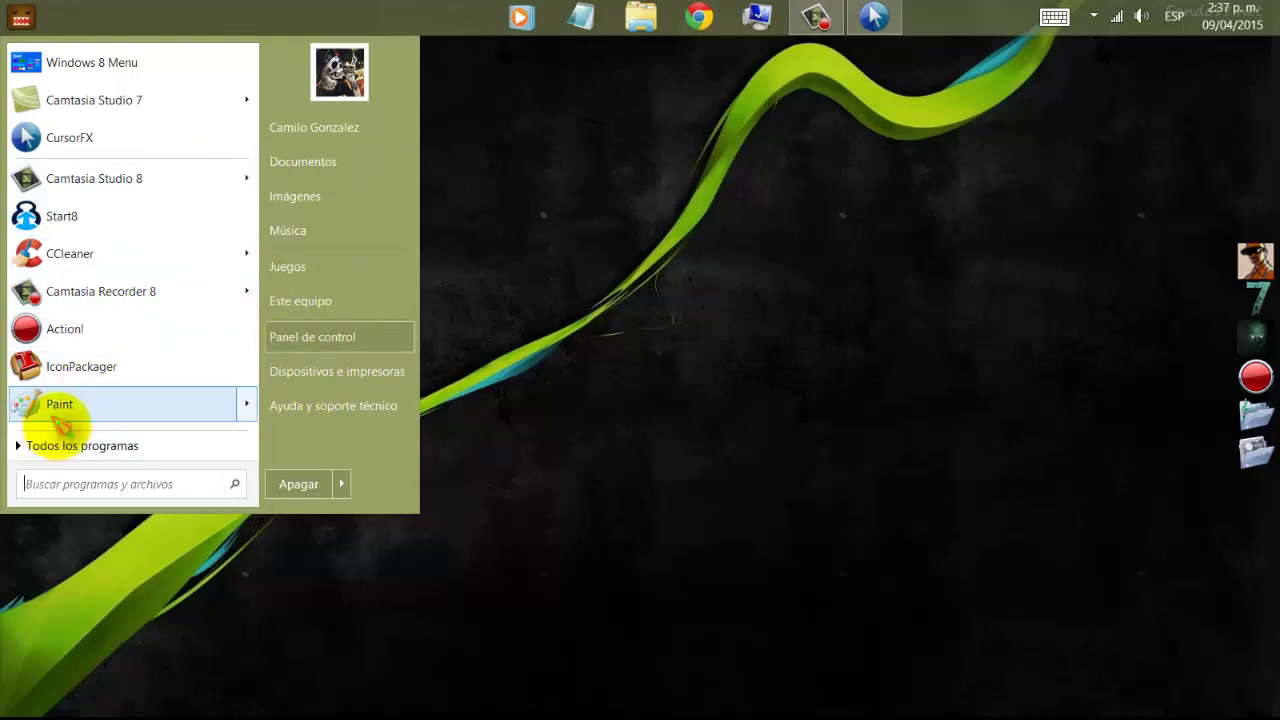
{"action": "left_click", "coordinate": [675, 193]}
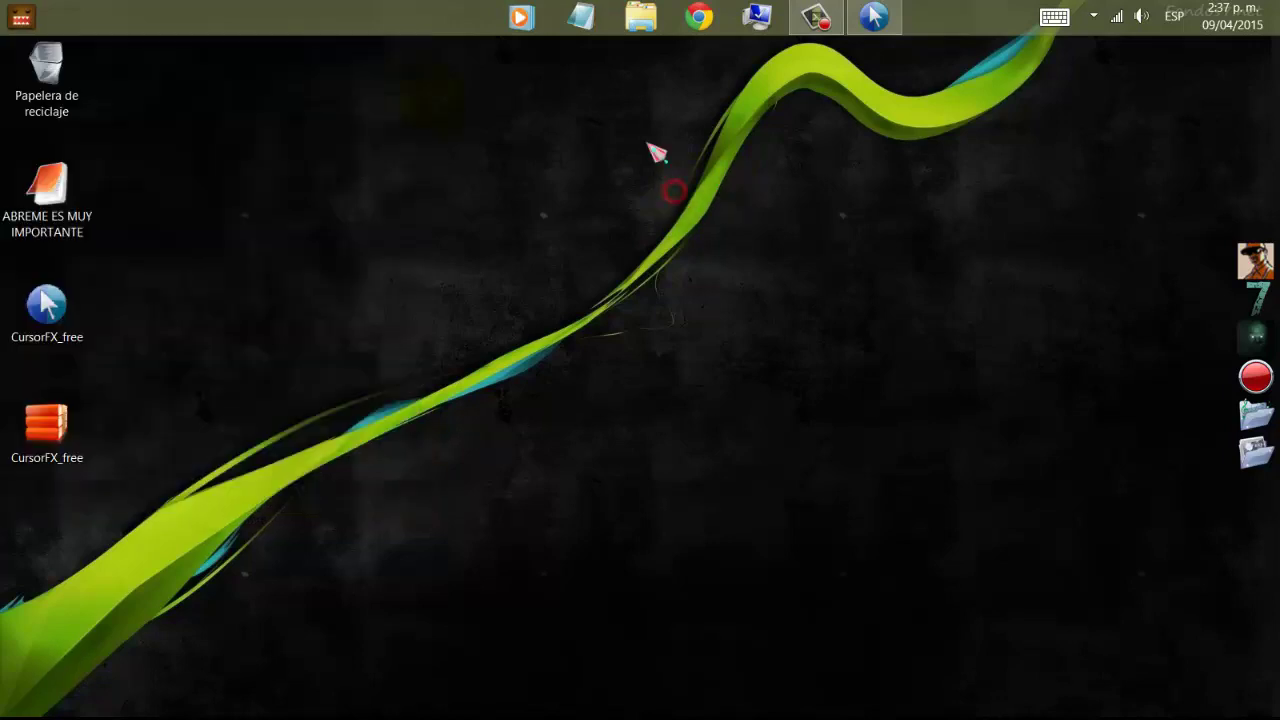
{"action": "left_click", "coordinate": [21, 17]}
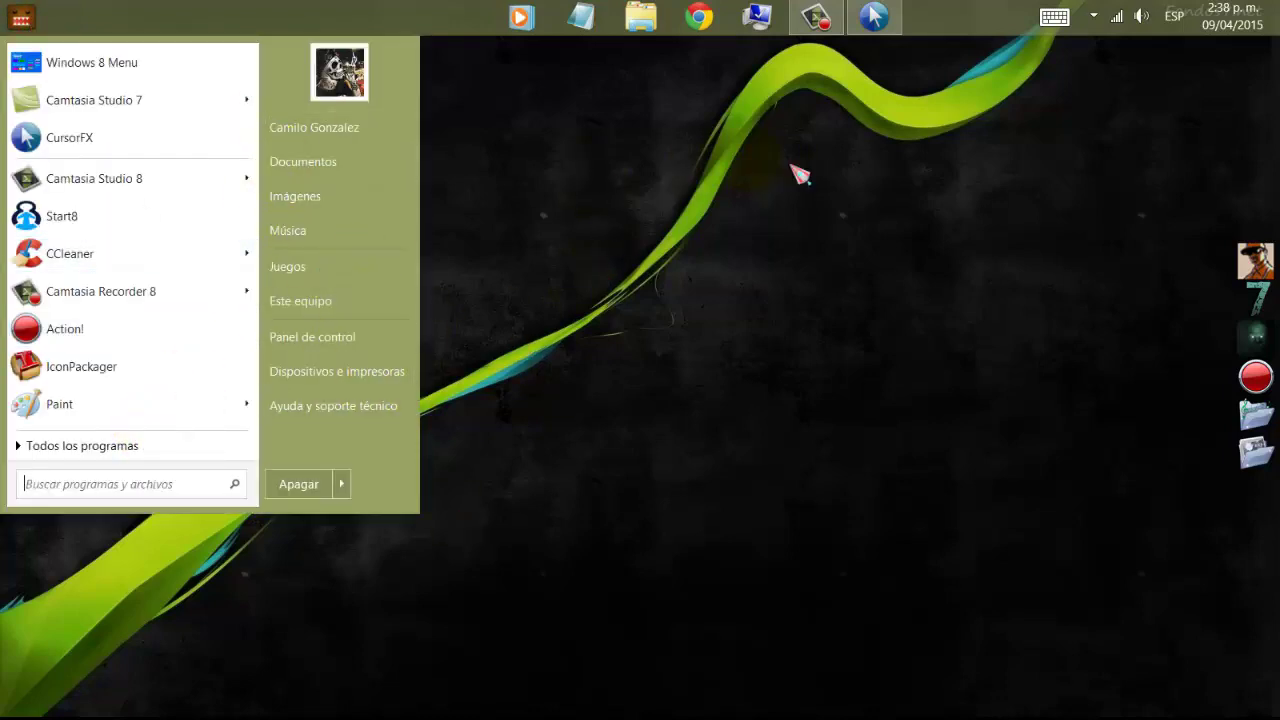
{"action": "left_click", "coordinate": [937, 233]}
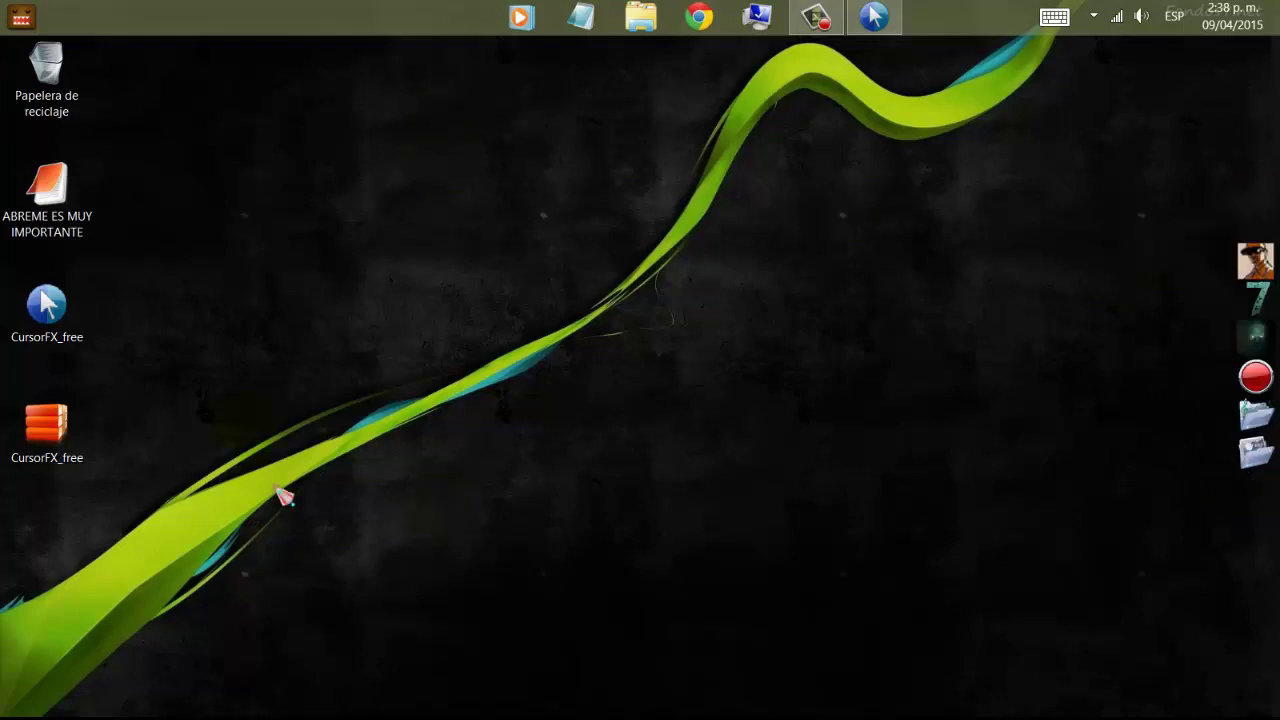
{"action": "right_click", "coordinate": [241, 364]}
{"action": "left_click", "coordinate": [318, 441]}
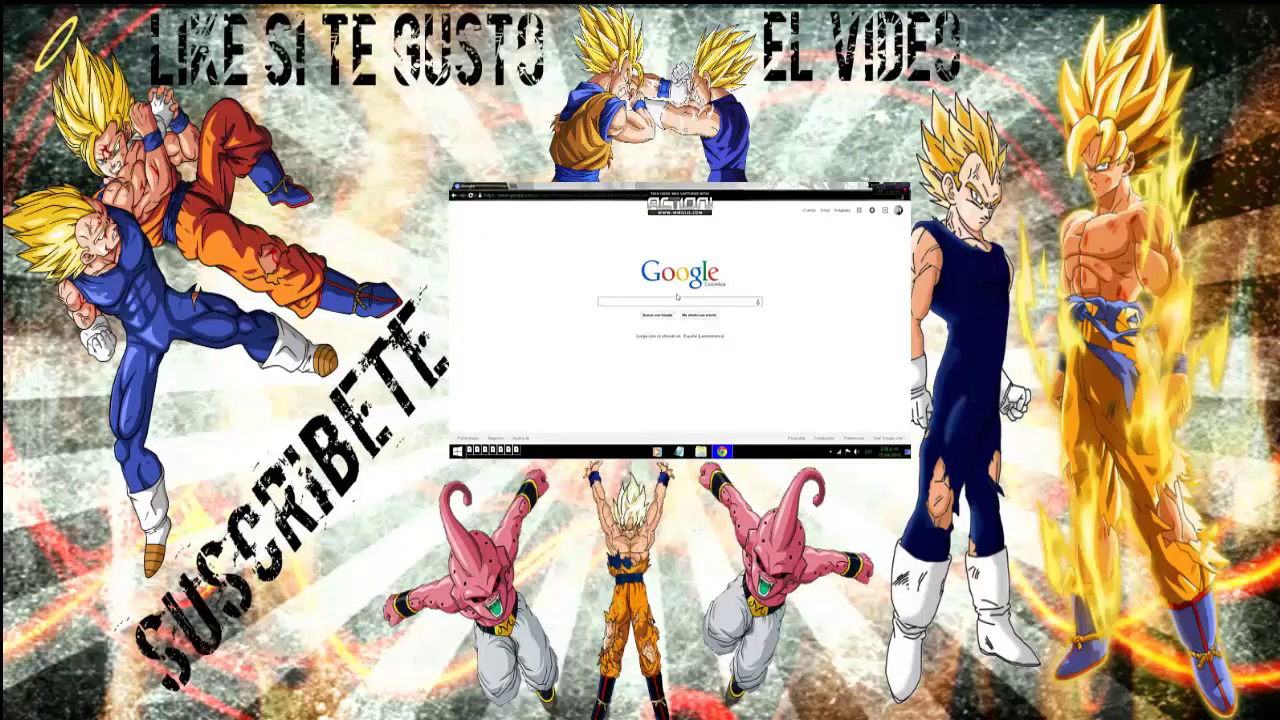
{"action": "type", "text": "t"}
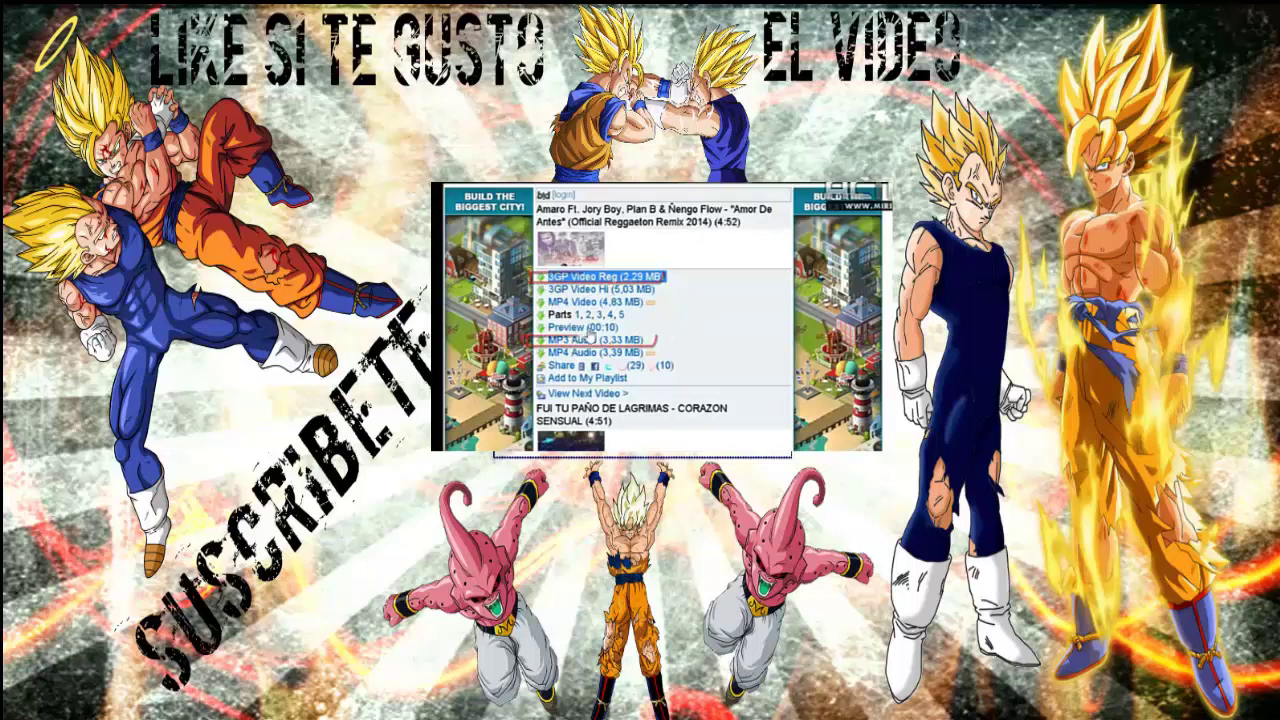
{"action": "left_click_drag", "start_coordinate": [652, 342], "coordinate": [548, 341]}
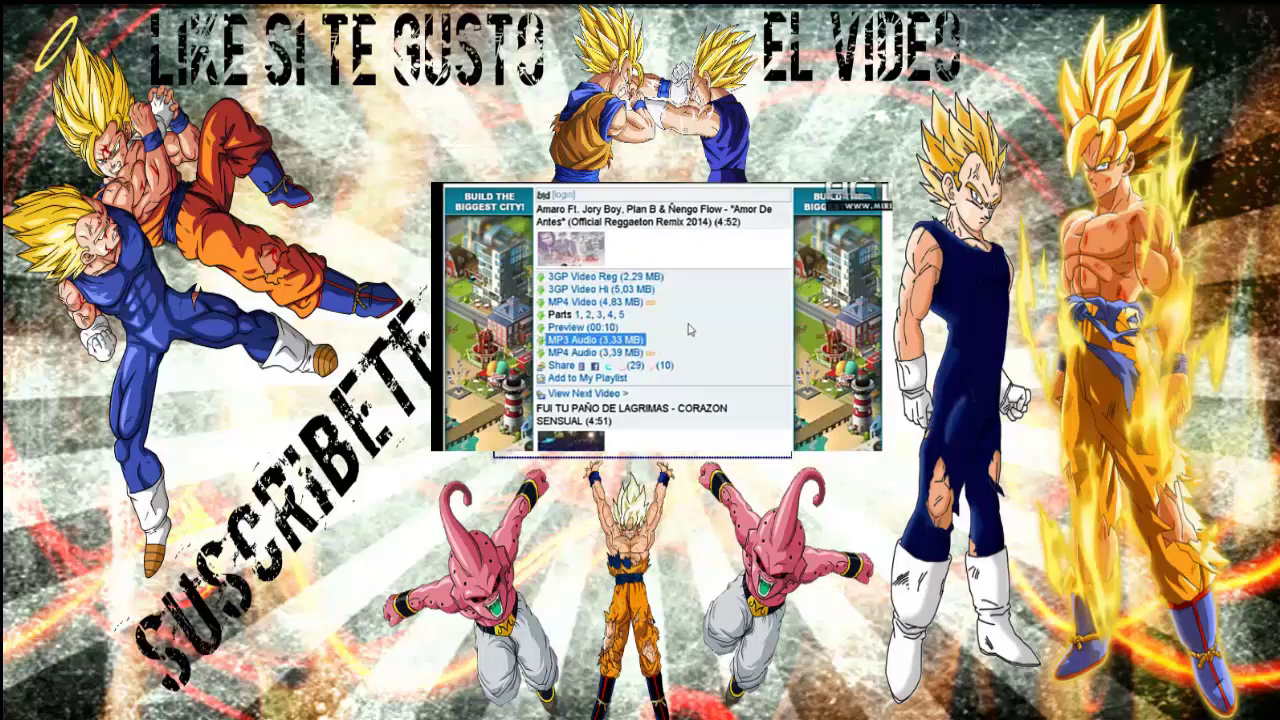